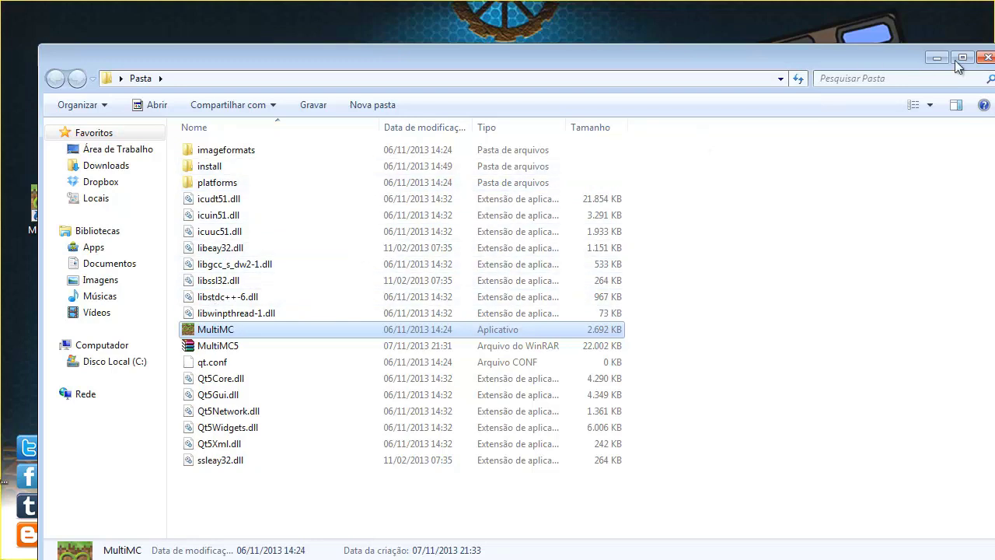
Close the Pasta Explorer window to reveal the desktop and its MultiMC 5 shortcut
click(984, 60)
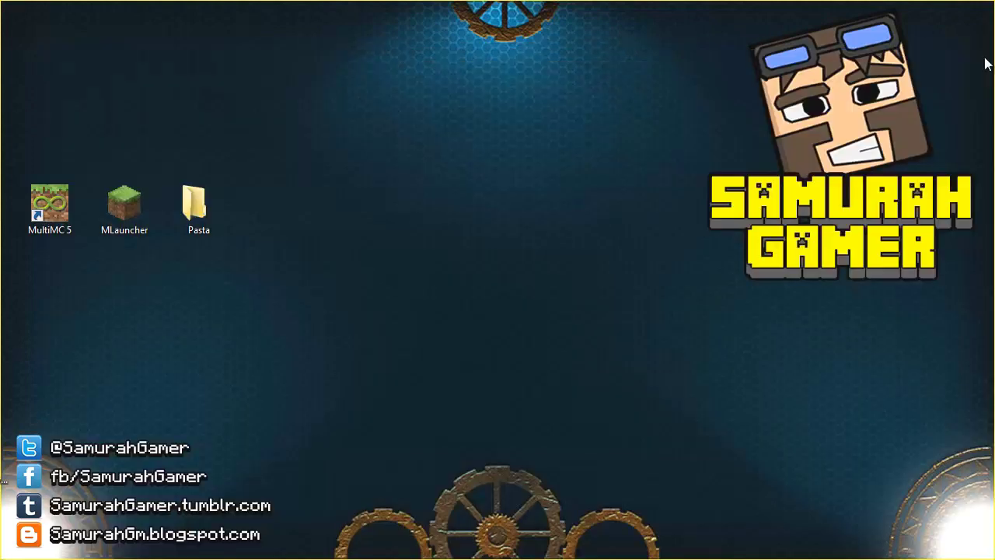
Launch MultiMC 5 from the desktop shortcut, close the duplicate window, and select the SamPack instance
click(68, 218)
double_click(54, 229)
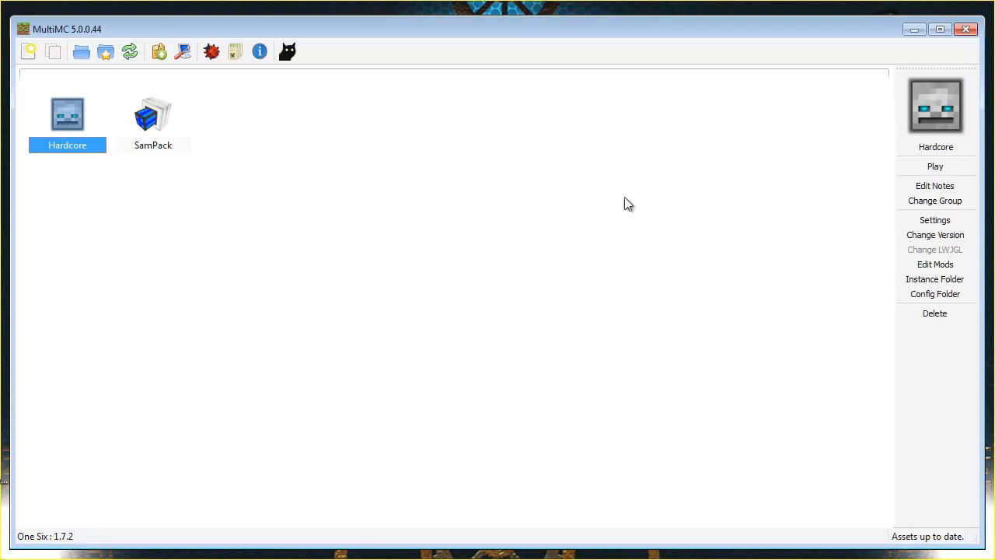
click(294, 282)
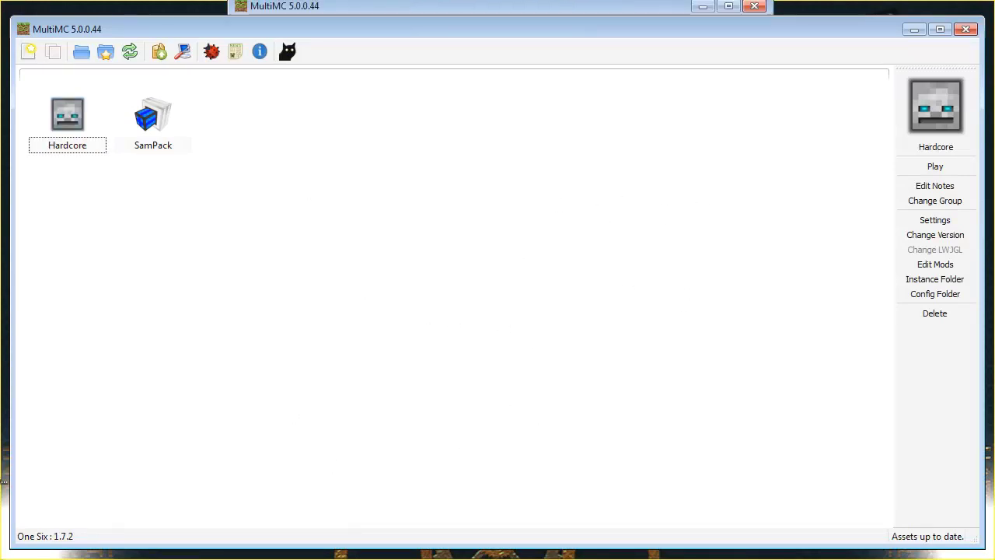
click(757, 6)
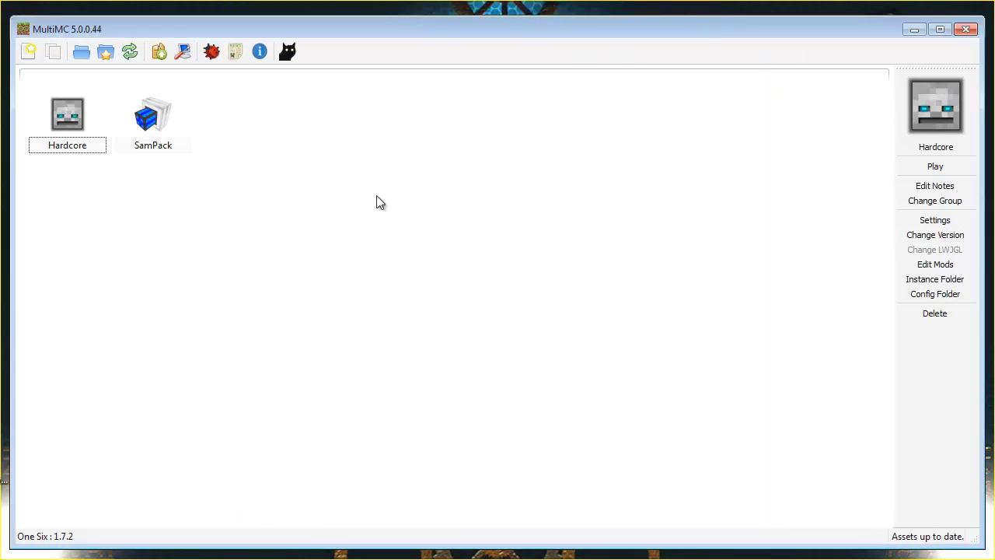
click(76, 134)
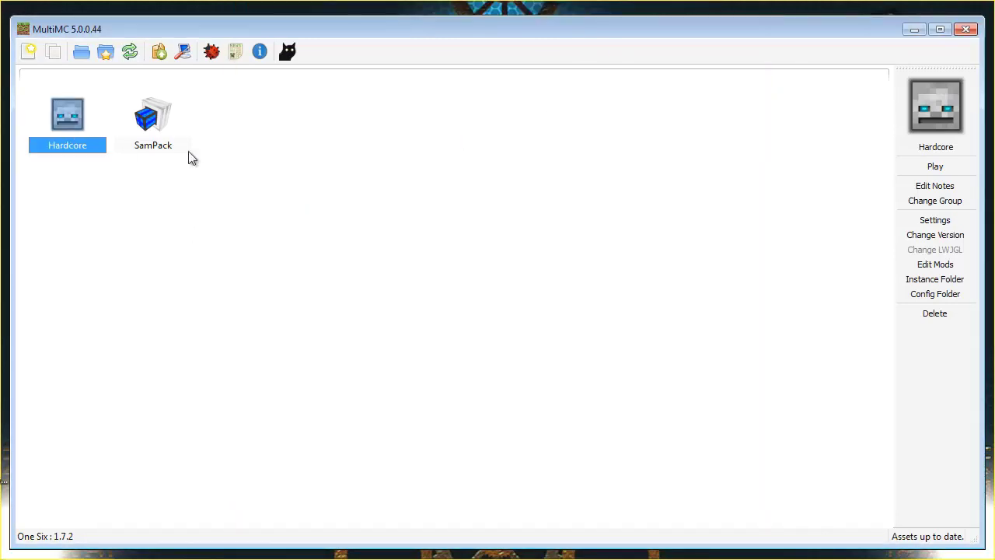
click(149, 117)
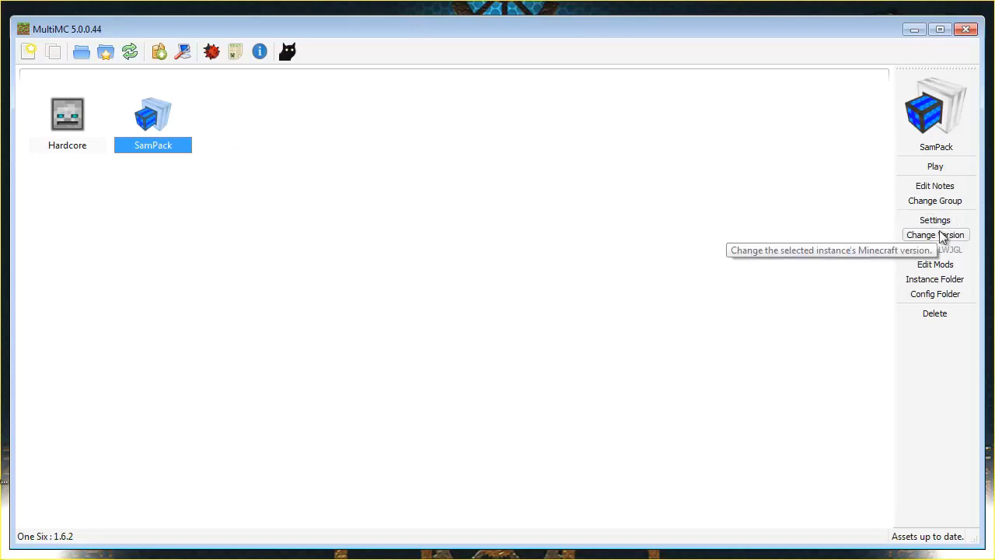
click(943, 265)
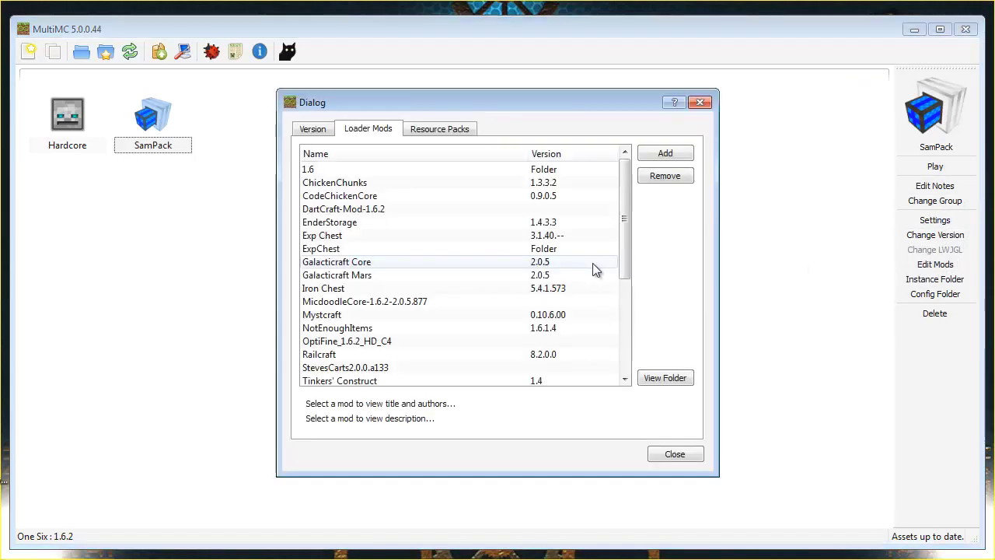
click(326, 135)
click(439, 130)
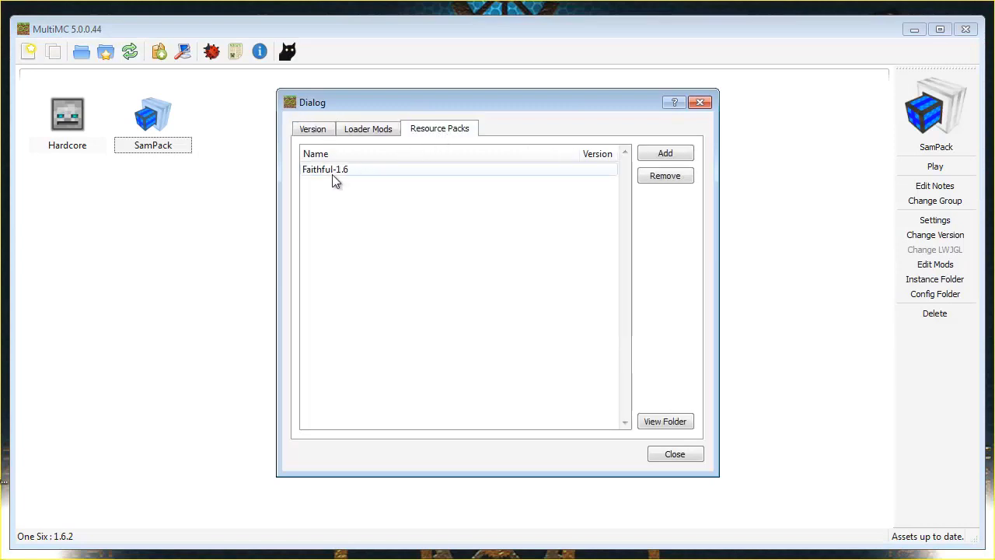
click(699, 102)
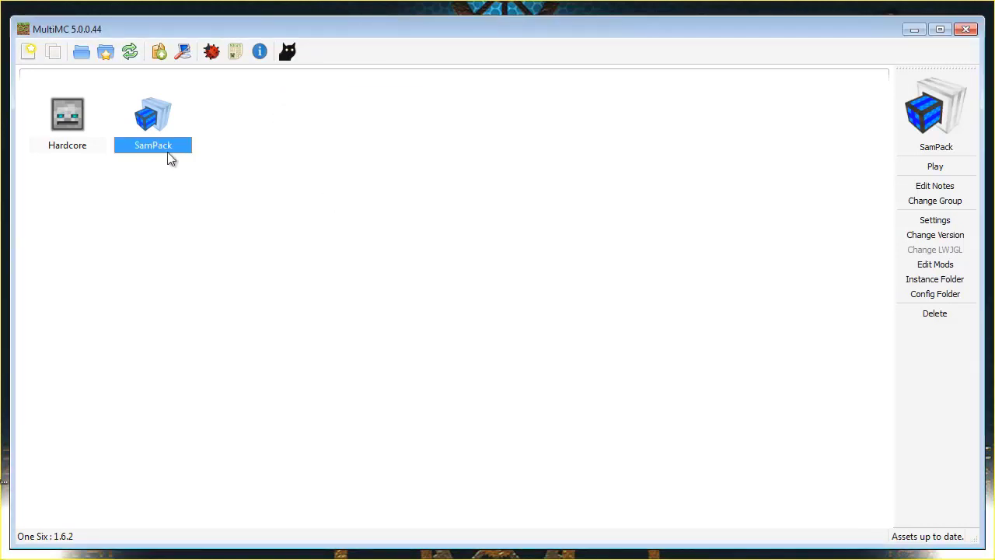
click(58, 137)
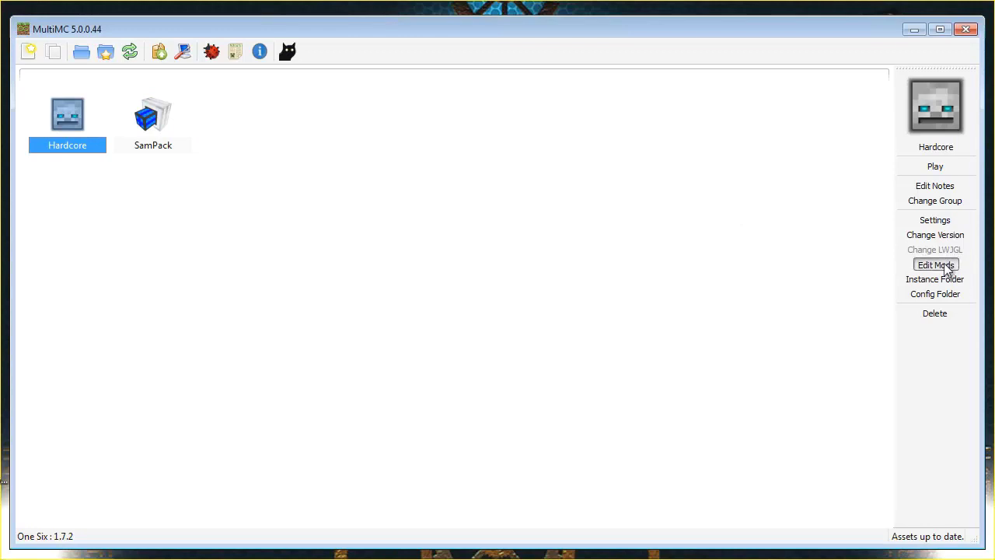
click(955, 266)
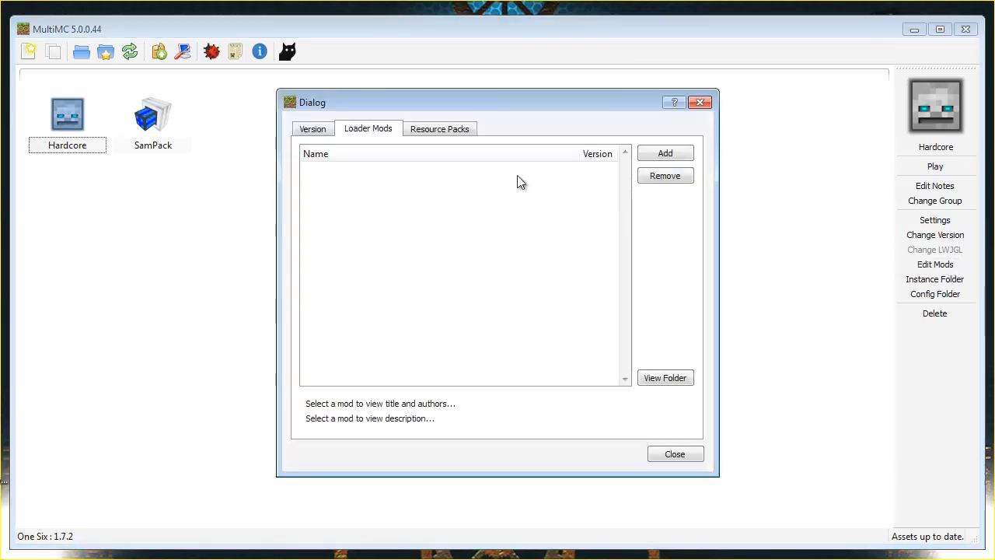
click(455, 134)
click(378, 132)
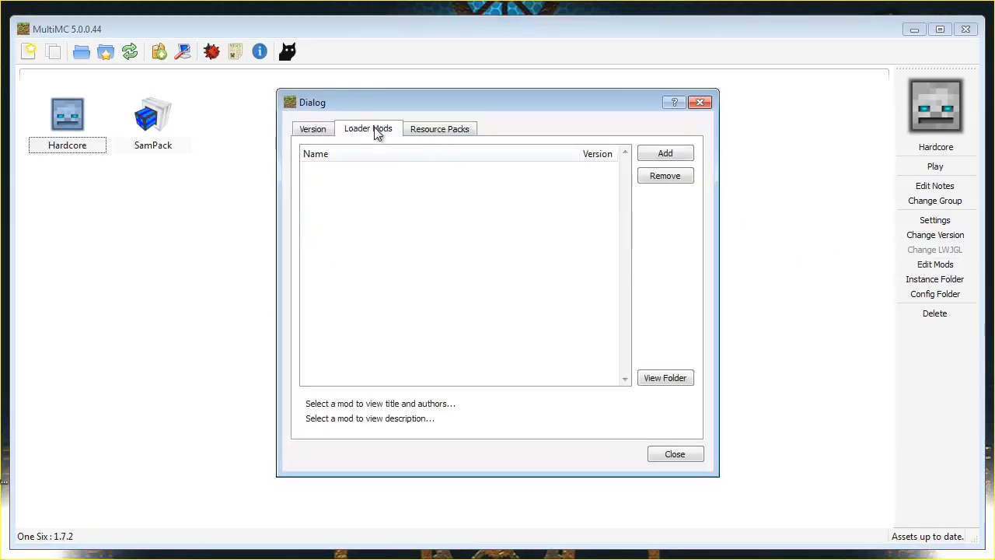
click(314, 132)
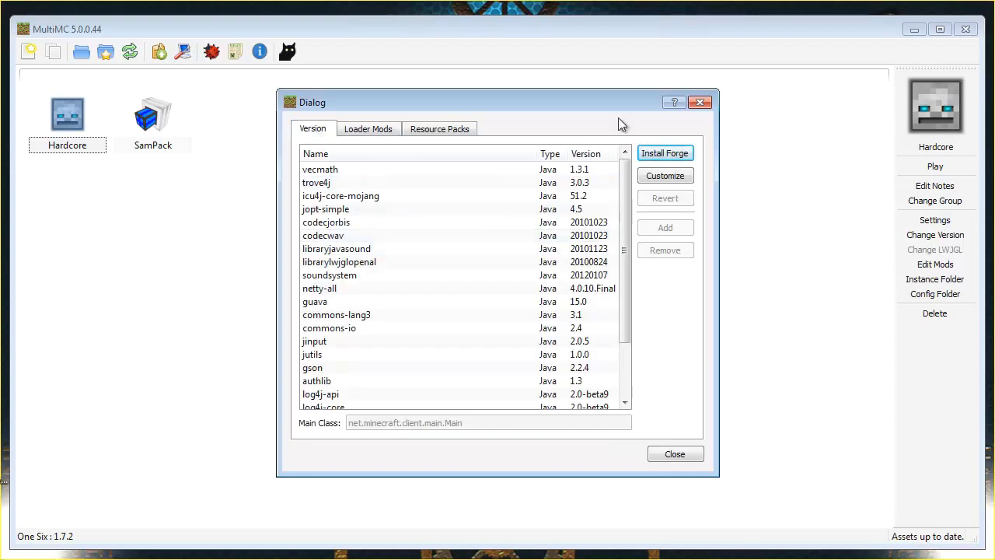
click(702, 104)
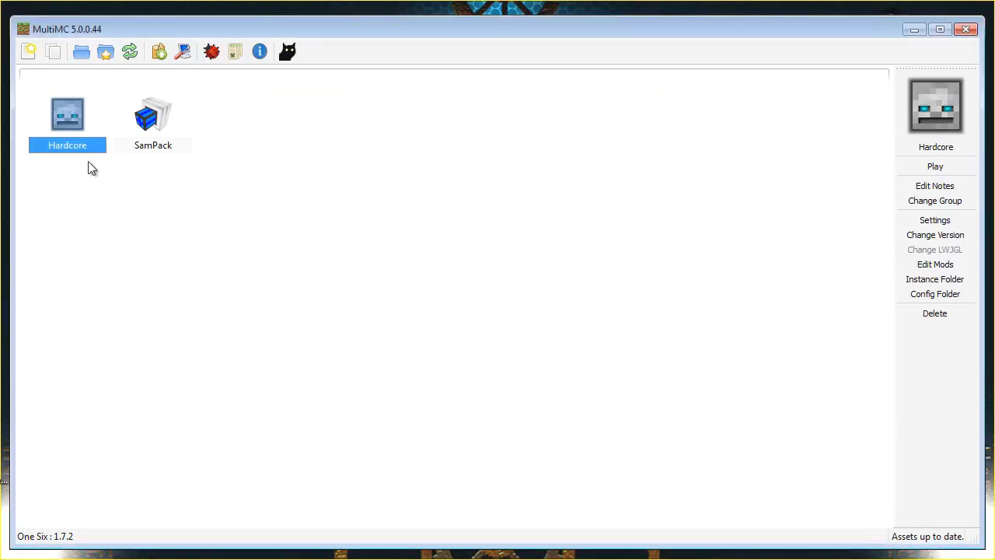
Launch the Hardcore instance in offline mode using the player's username
double_click(75, 126)
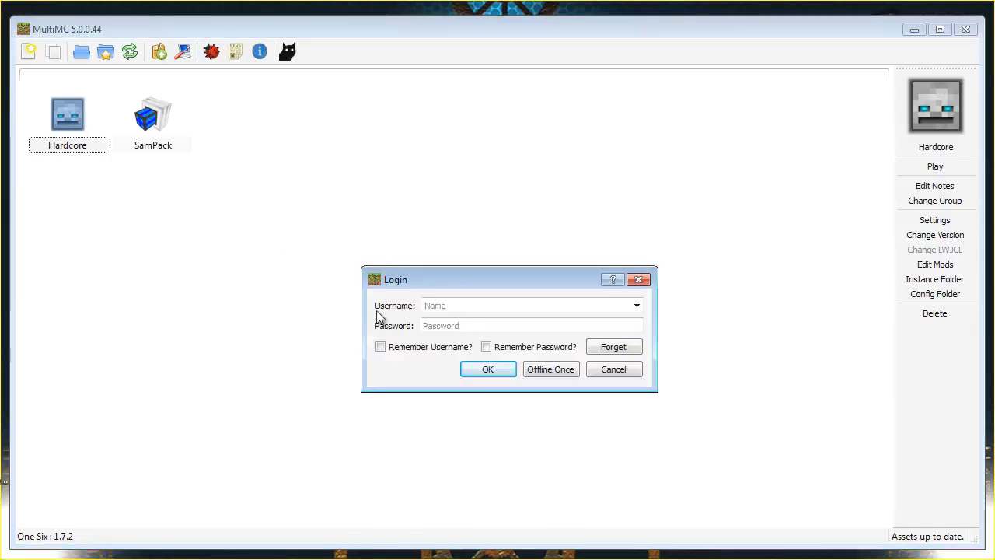
drag(490, 285, 447, 214)
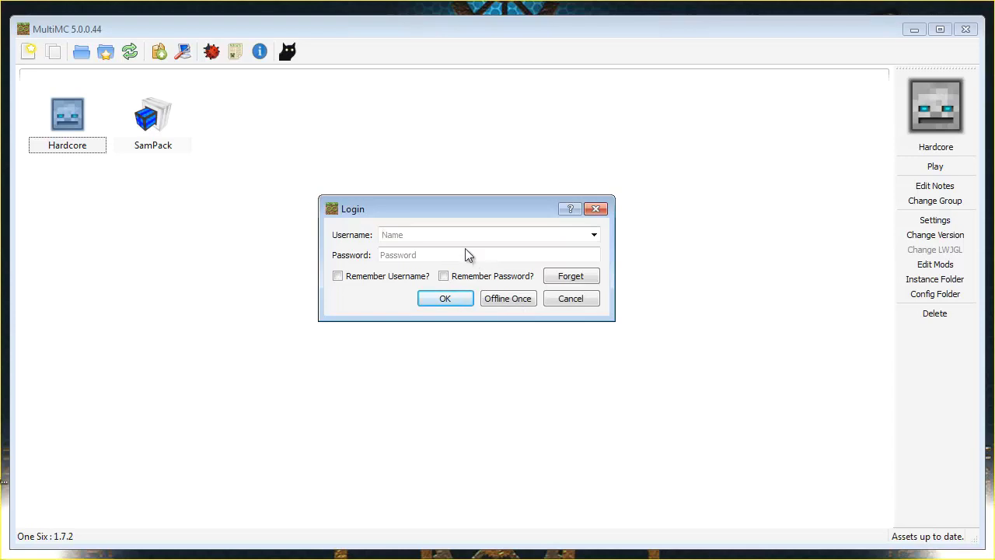
text(Samurah_RS)
click(503, 298)
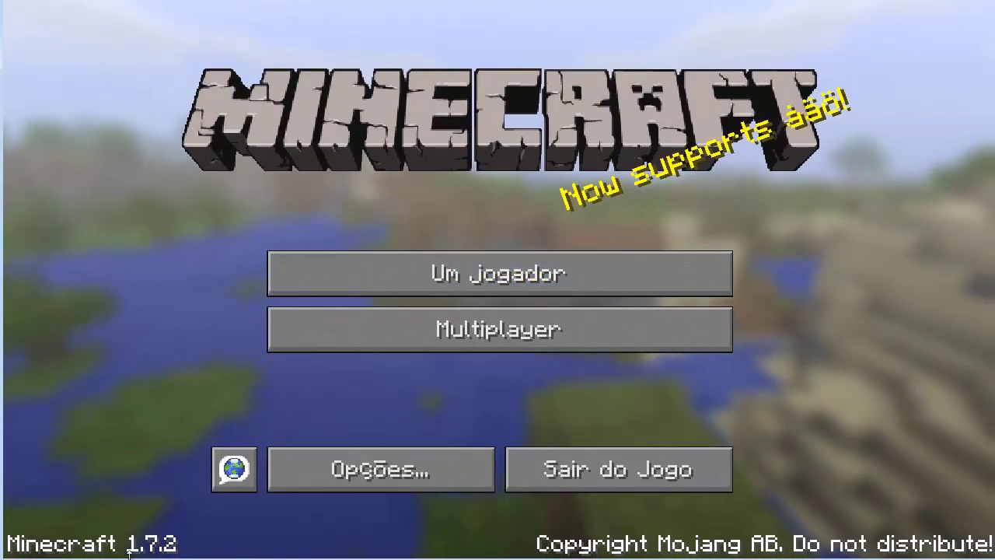
View the Um jogador world list with 'Tem que ser Hardcore', then cancel and quit the game
click(534, 272)
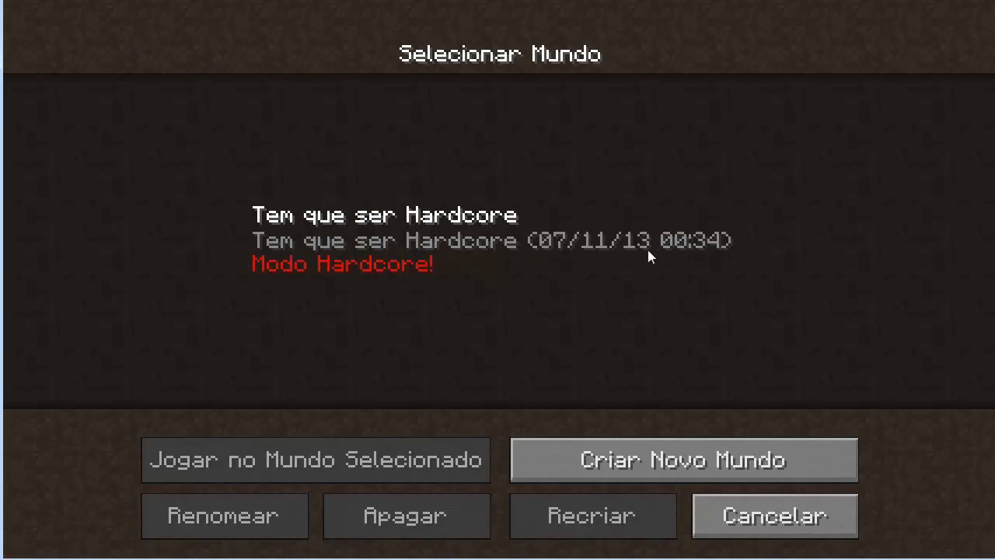
click(762, 522)
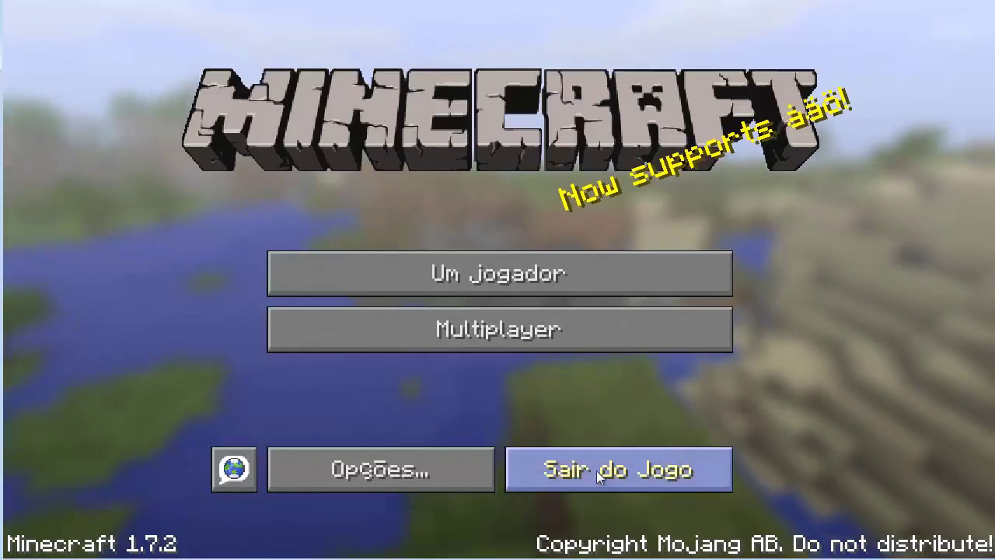
click(596, 470)
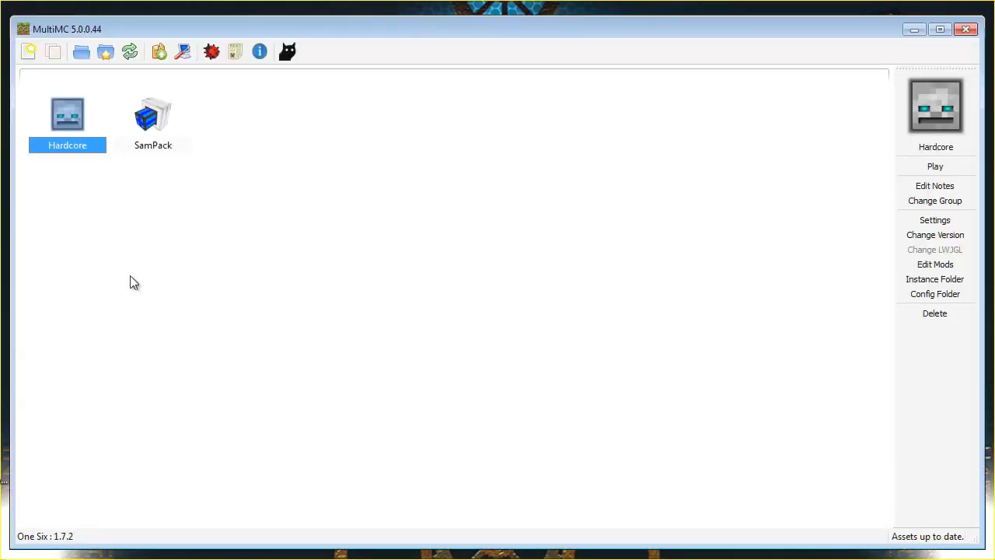
Start a new instance using Minecraft version 1.6.4, named 1.6.4
click(30, 52)
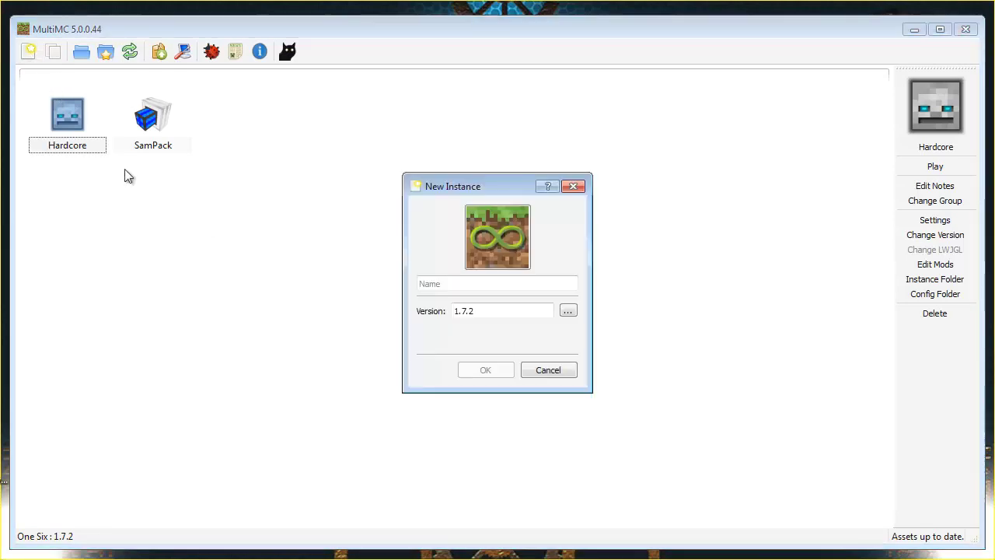
click(568, 312)
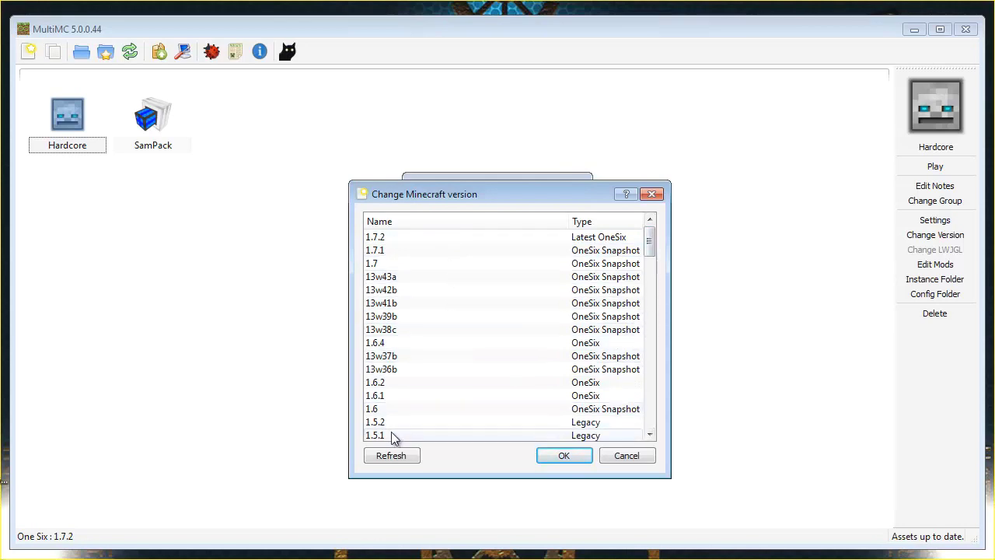
drag(651, 243, 655, 253)
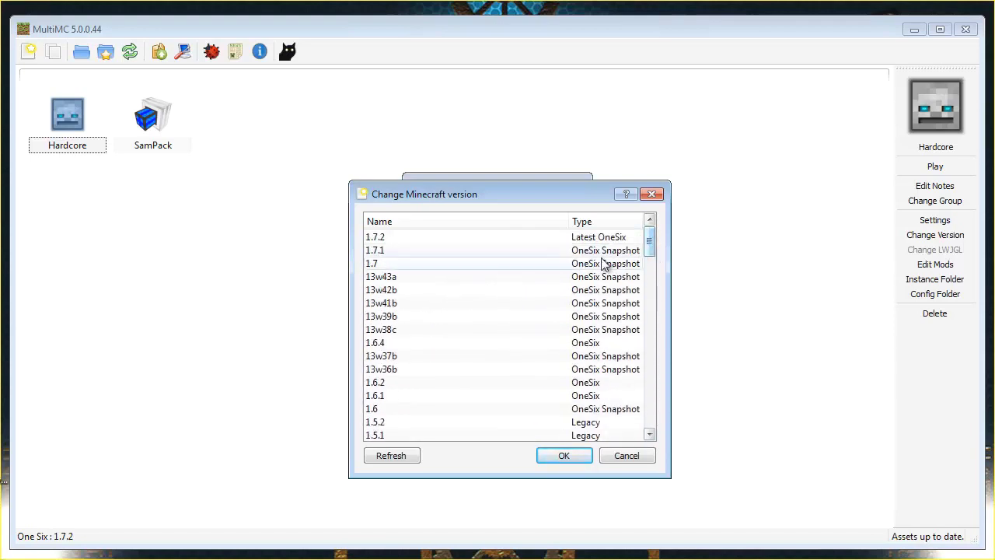
click(442, 348)
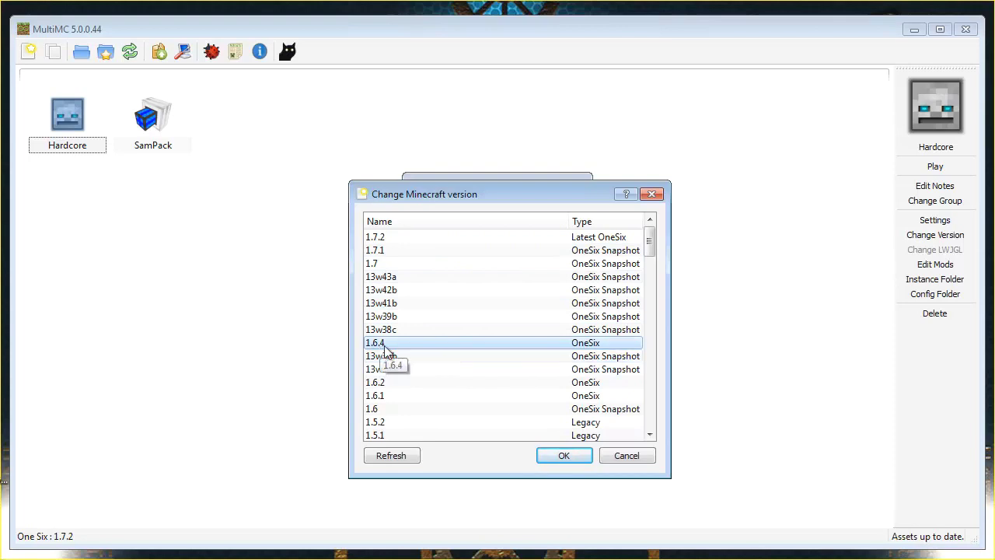
click(562, 455)
click(497, 284)
text(1.6.4)
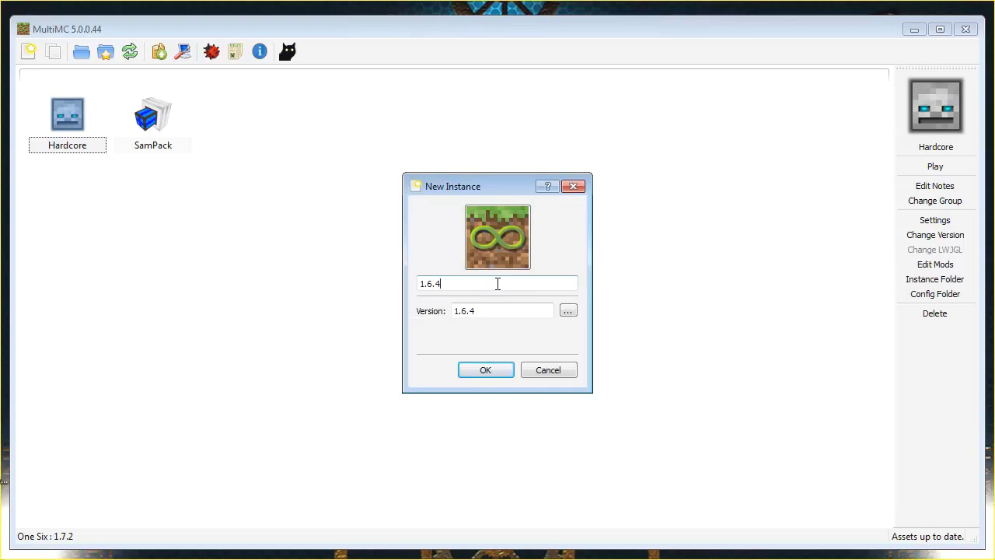
Assign the squarecreeper icon, create the 1.6.4 instance, and launch it
click(497, 237)
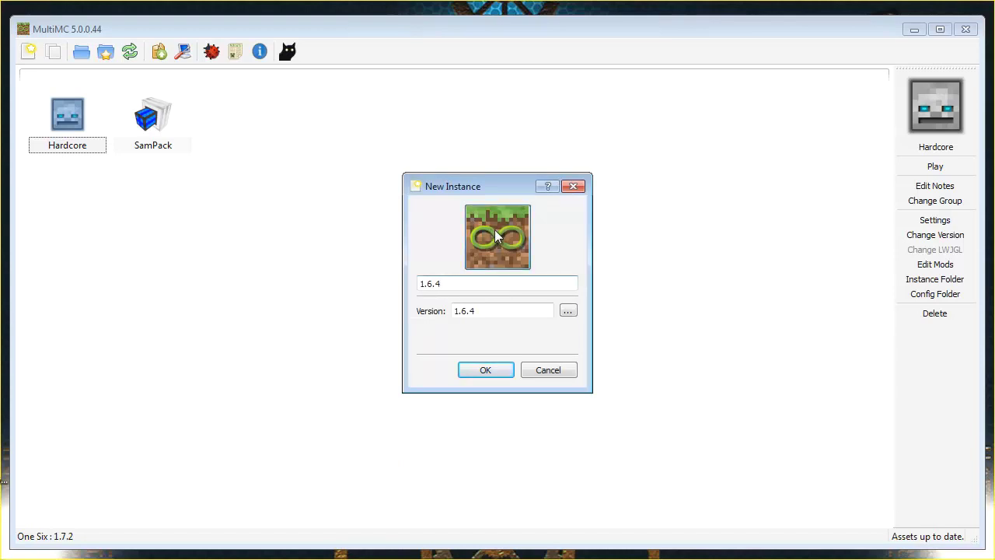
drag(508, 113, 500, 58)
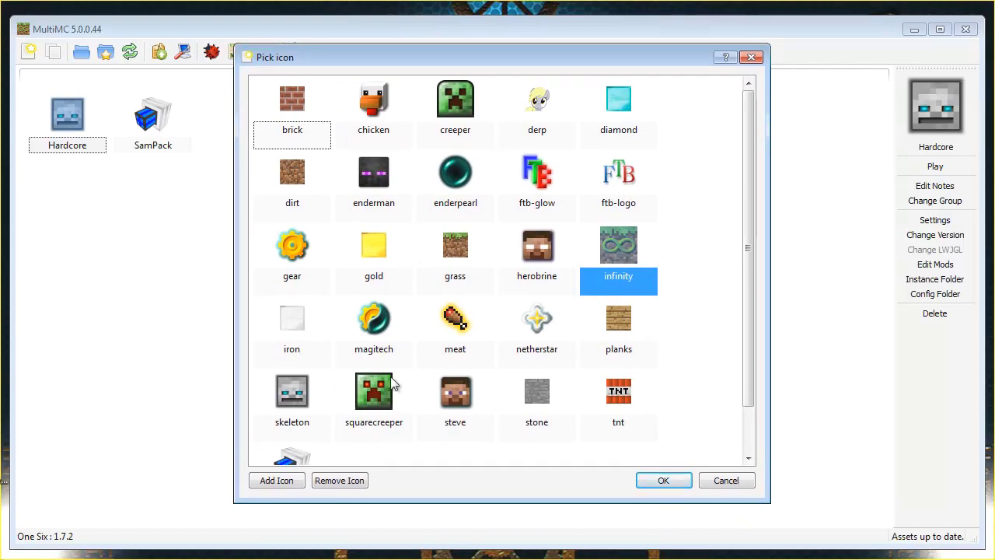
click(382, 396)
click(665, 480)
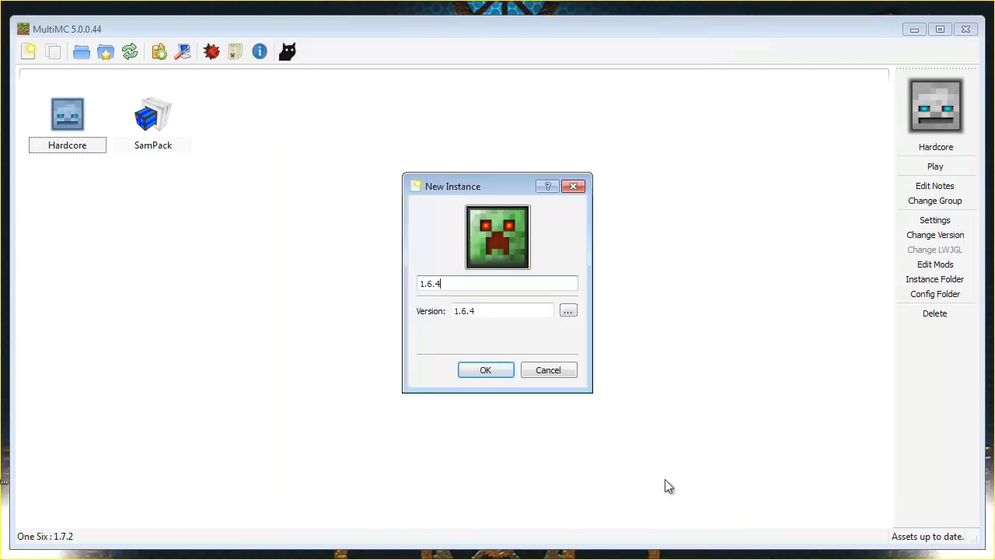
click(491, 370)
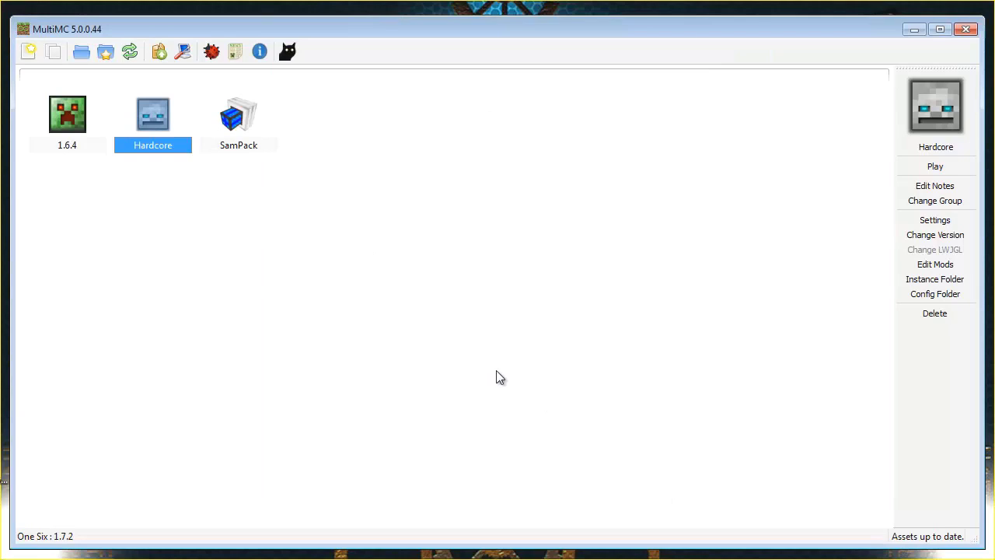
double_click(68, 127)
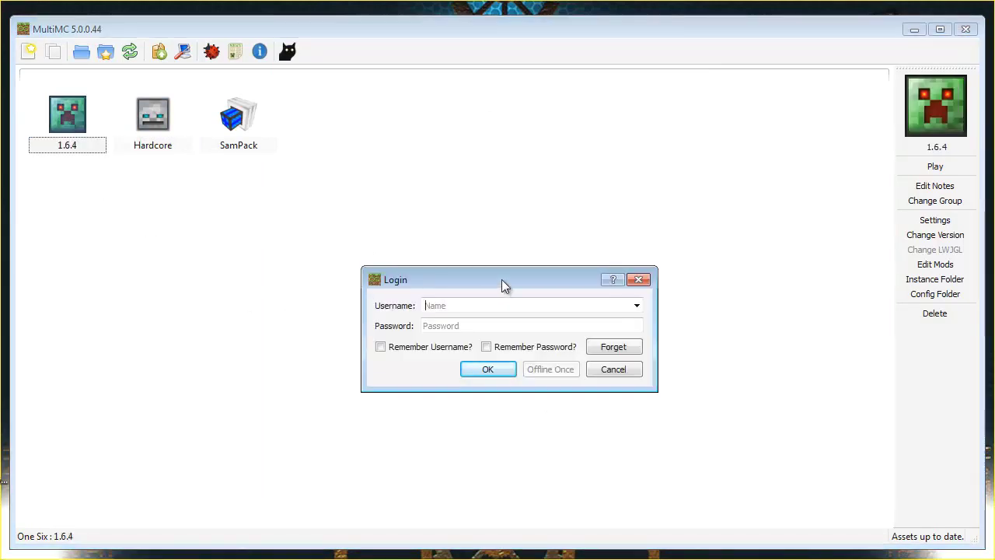
Enter the player's username and password in the Login dialog and submit them
drag(501, 280, 480, 194)
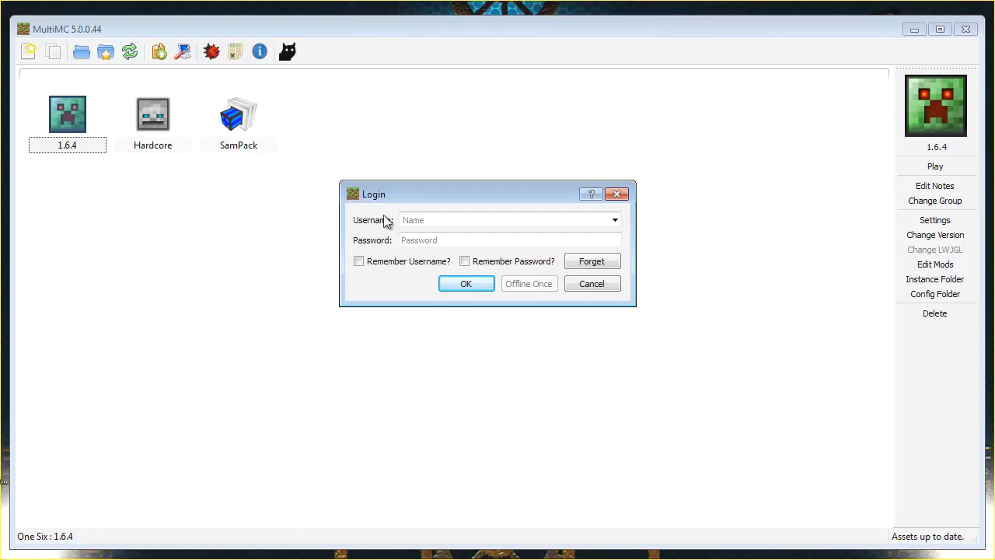
text(Sam)
key(BackSpace)
text(Samurah)
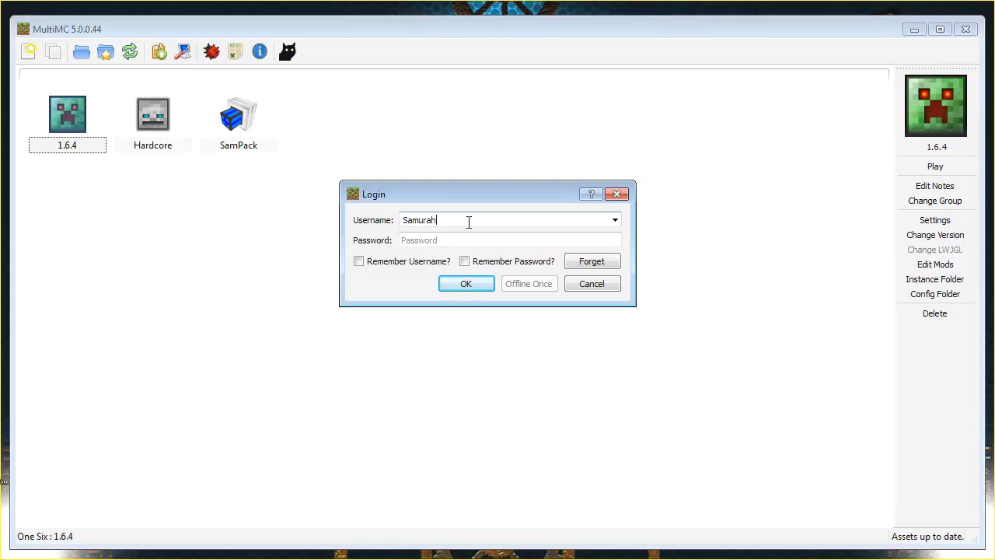
text(_RS)
key(Tab)
text(•••)
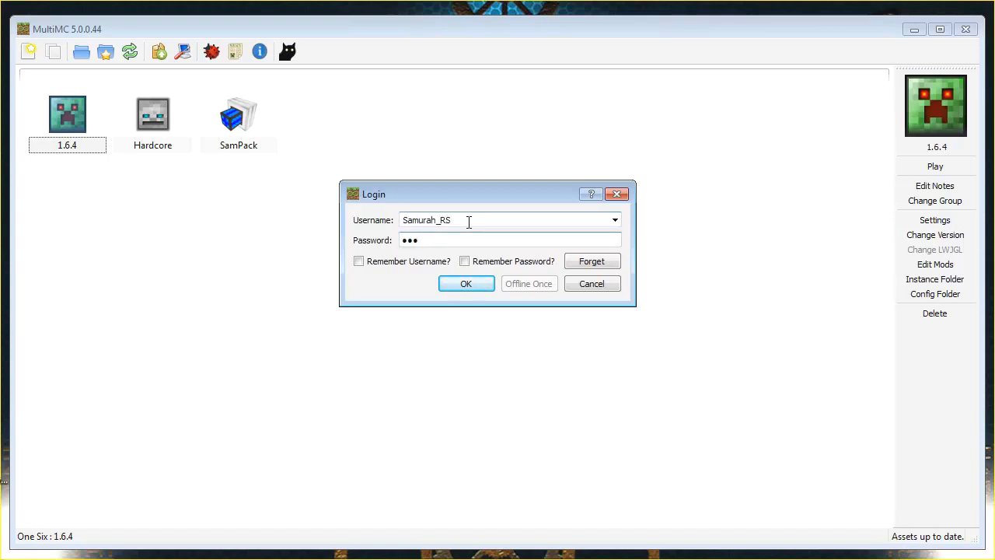
key(BackSpace)
key(BackSpace)
text(••••)
click(462, 284)
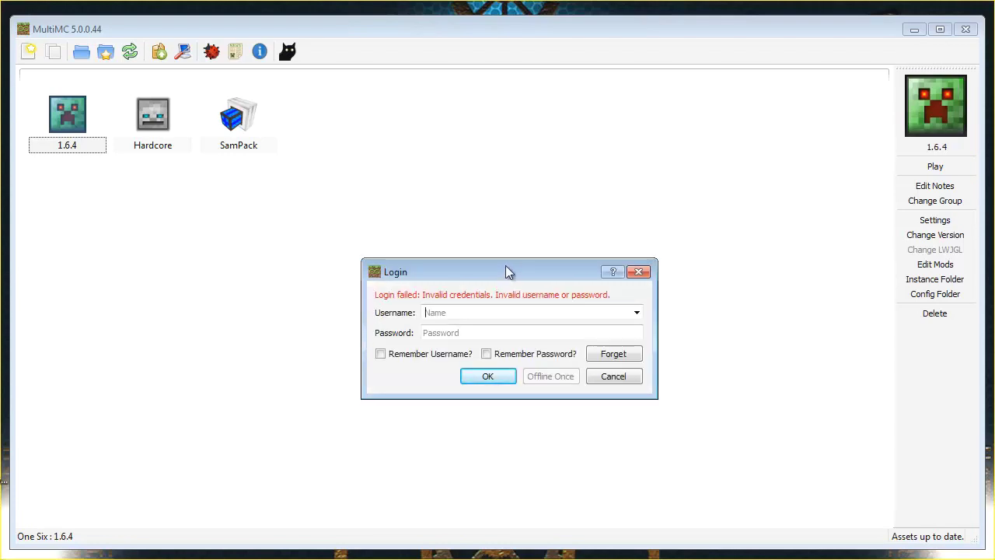
After the rejection, enter the account e-mail address and password instead
drag(506, 271, 476, 187)
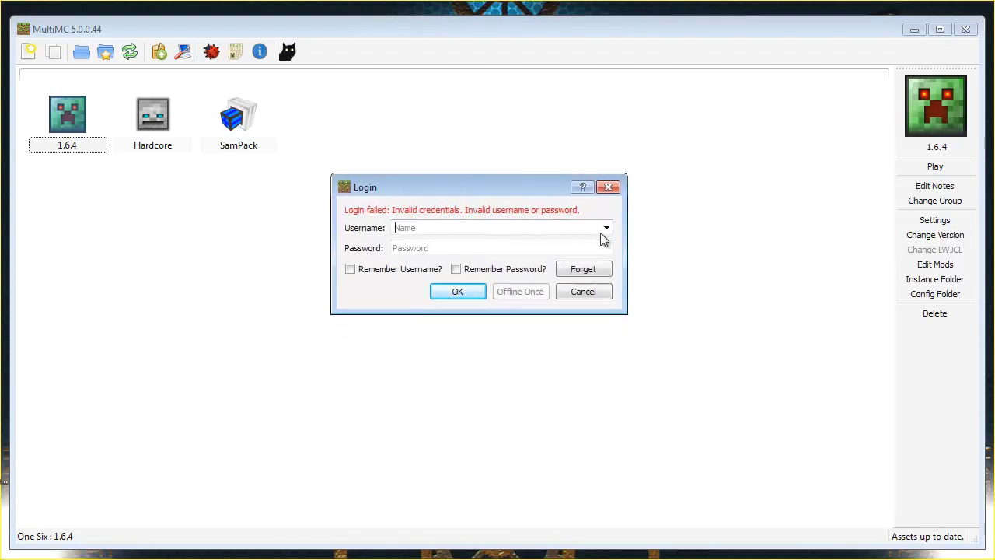
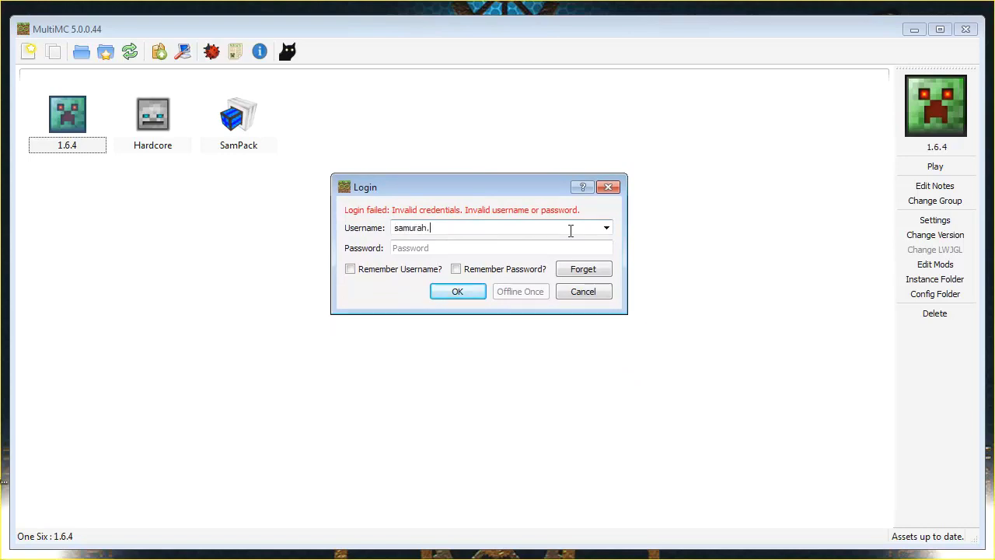
key(Tab)
text(s)
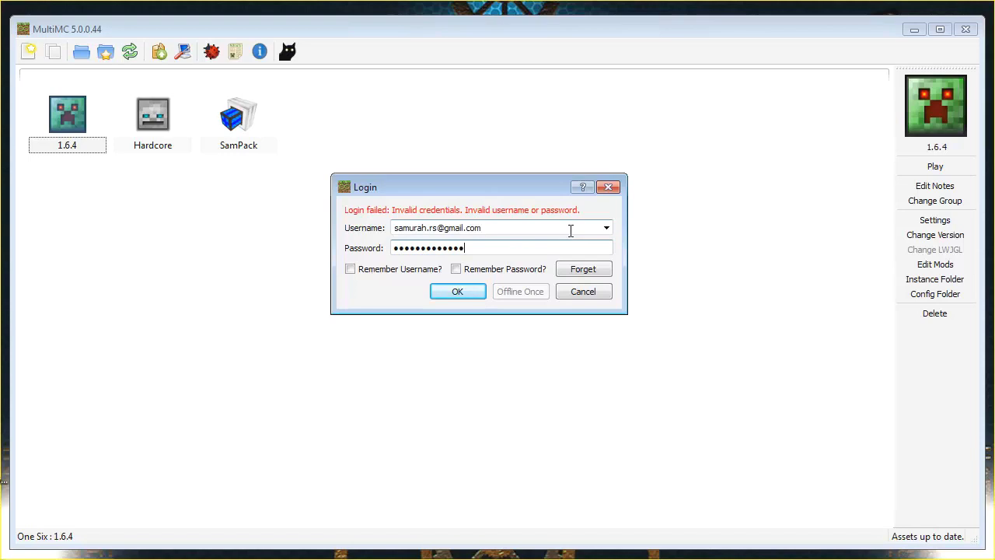
Submit the login to start Minecraft 1.6.4, then quit from its main menu
click(463, 288)
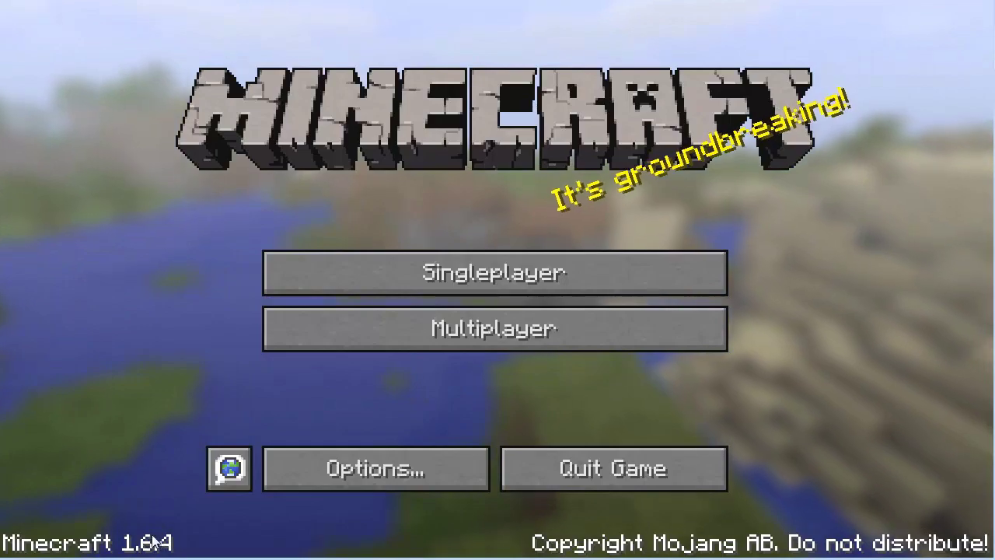
click(590, 480)
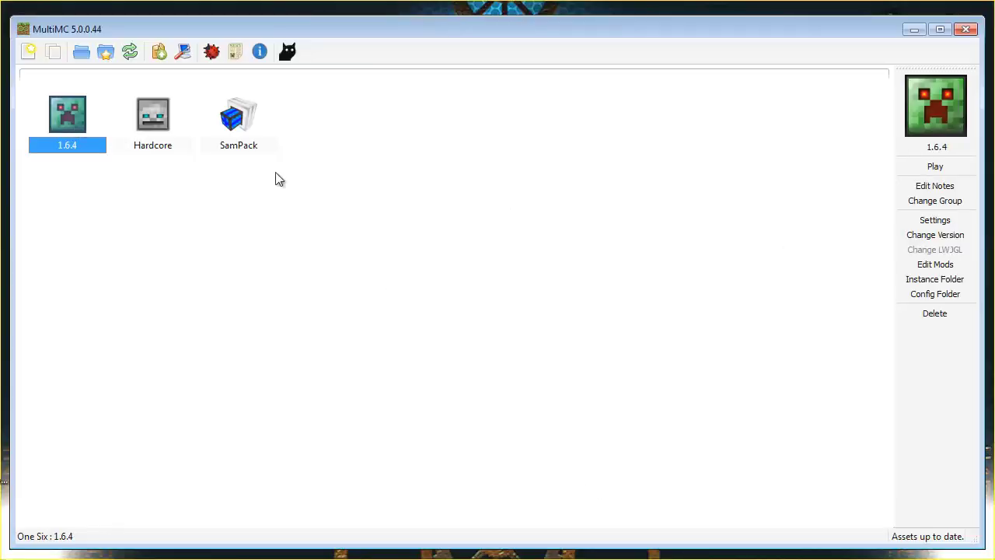
Relaunch the 1.6.4 instance with Offline Once
double_click(81, 116)
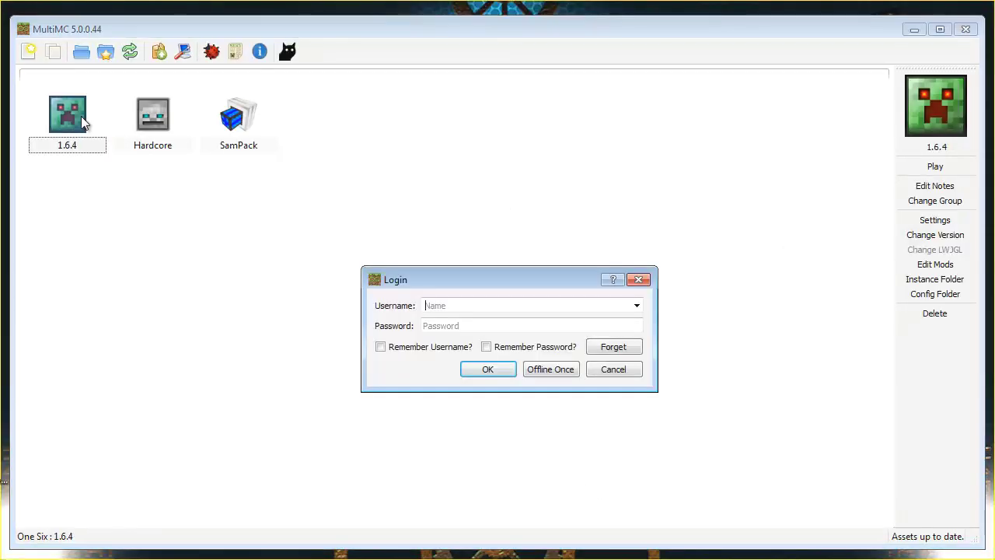
click(548, 371)
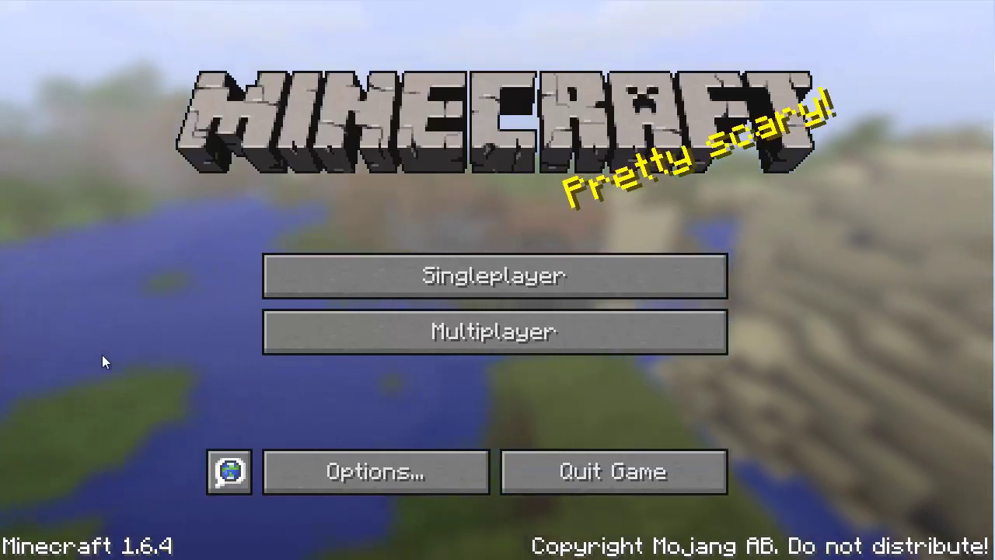
Confirm the Singleplayer world list is empty, cancel, and quit Minecraft 1.6.4
click(534, 284)
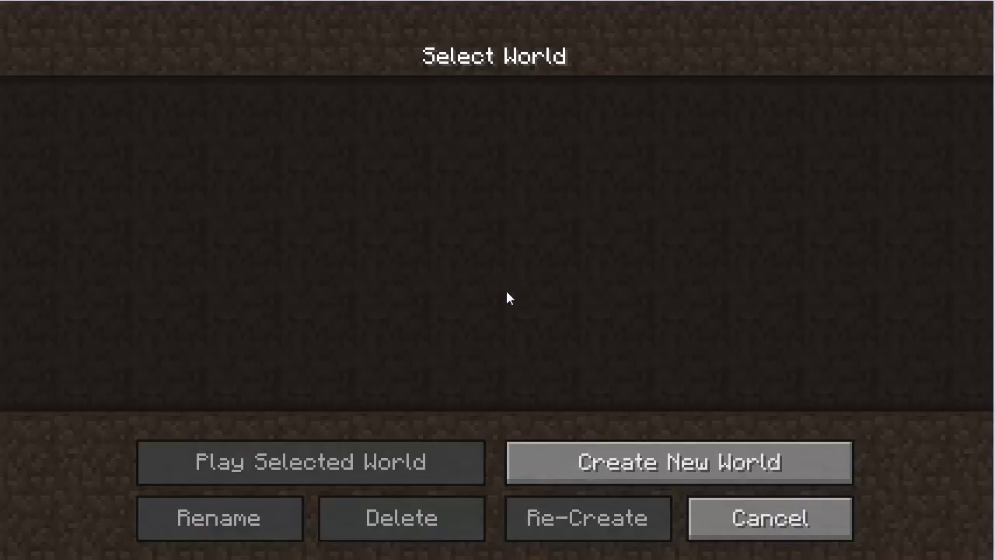
click(780, 525)
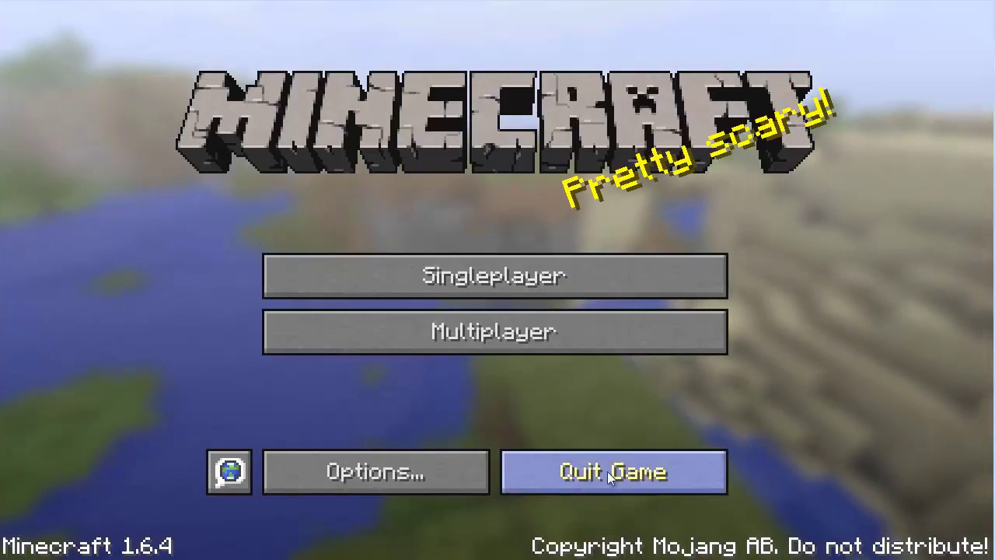
click(571, 472)
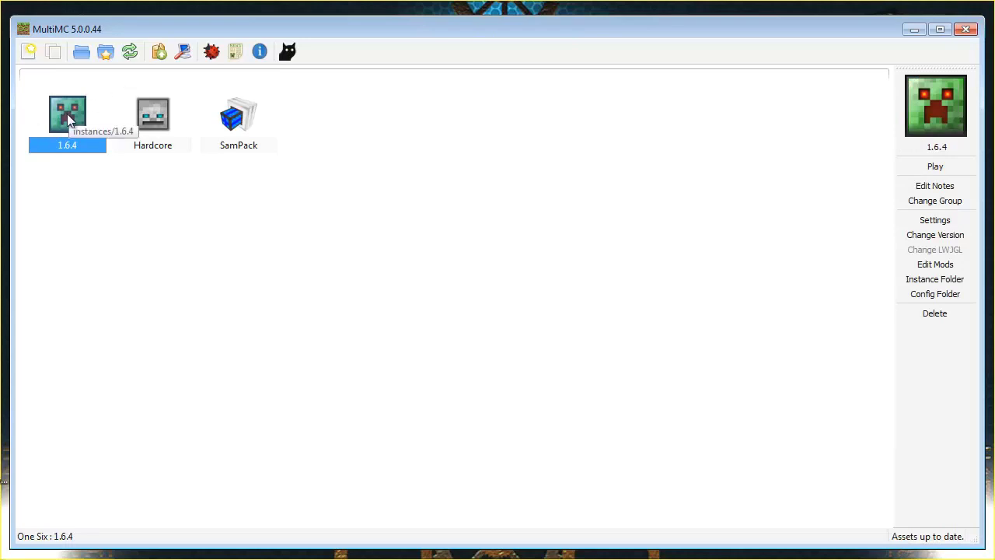
Add Forge 9.11.1.944 from Edit Mods' Version tab, then close the mod editor
click(935, 265)
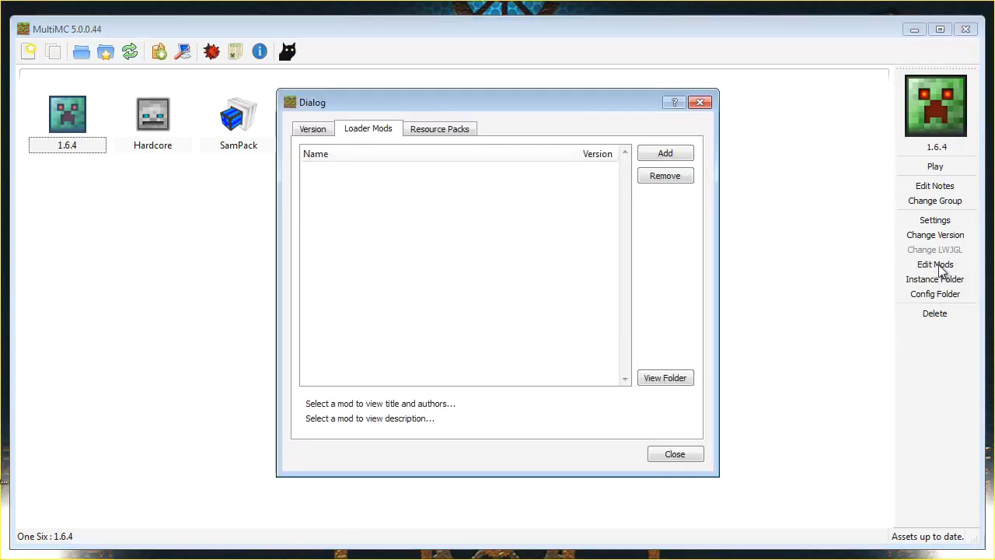
click(315, 133)
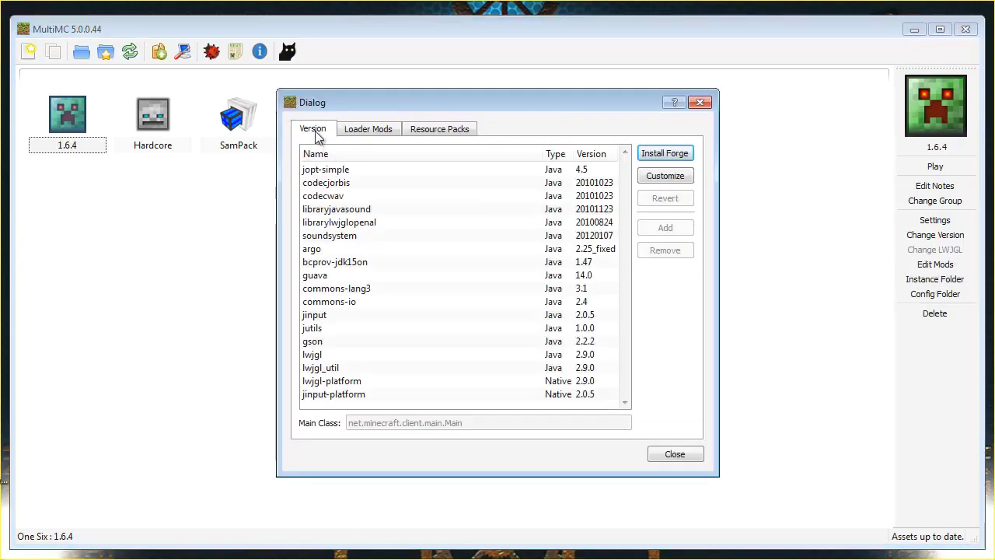
click(669, 155)
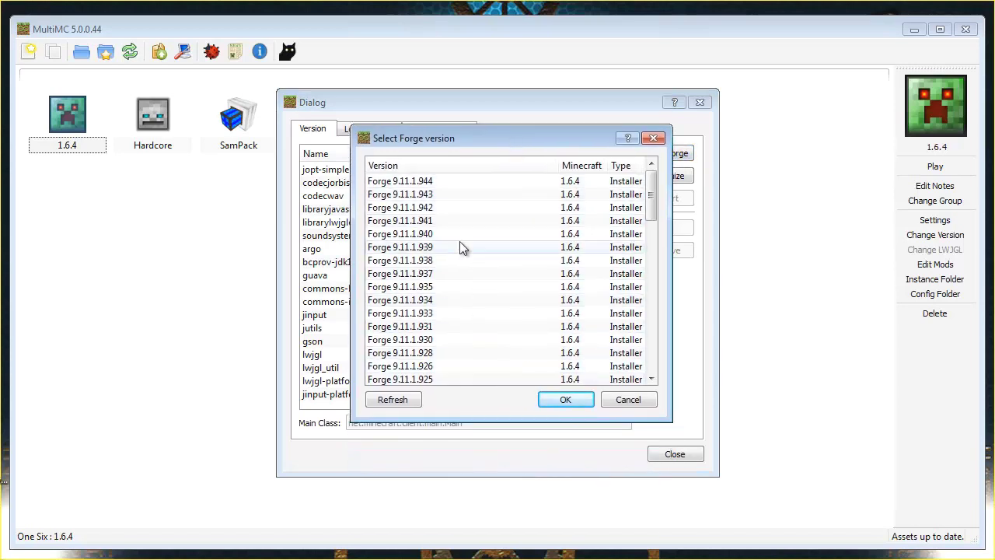
click(438, 181)
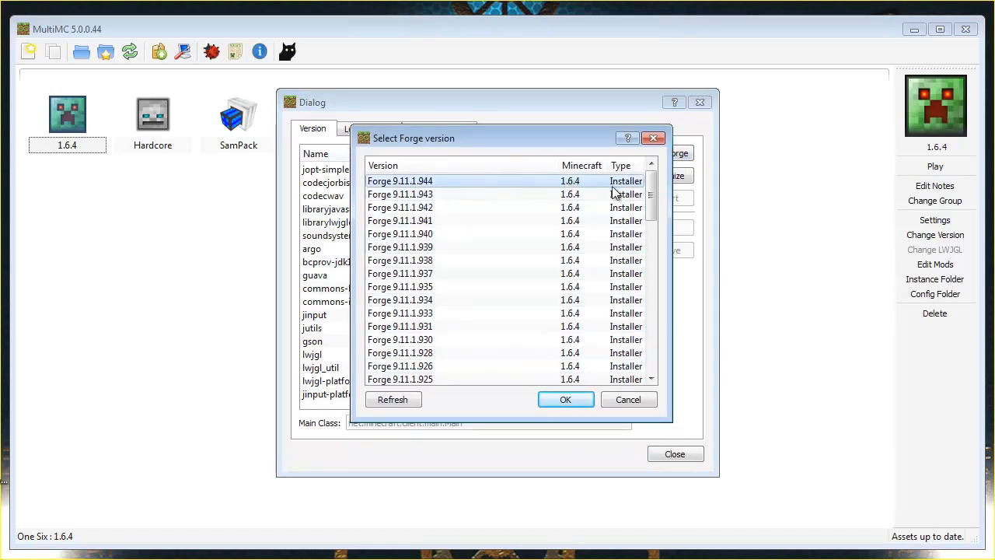
click(565, 398)
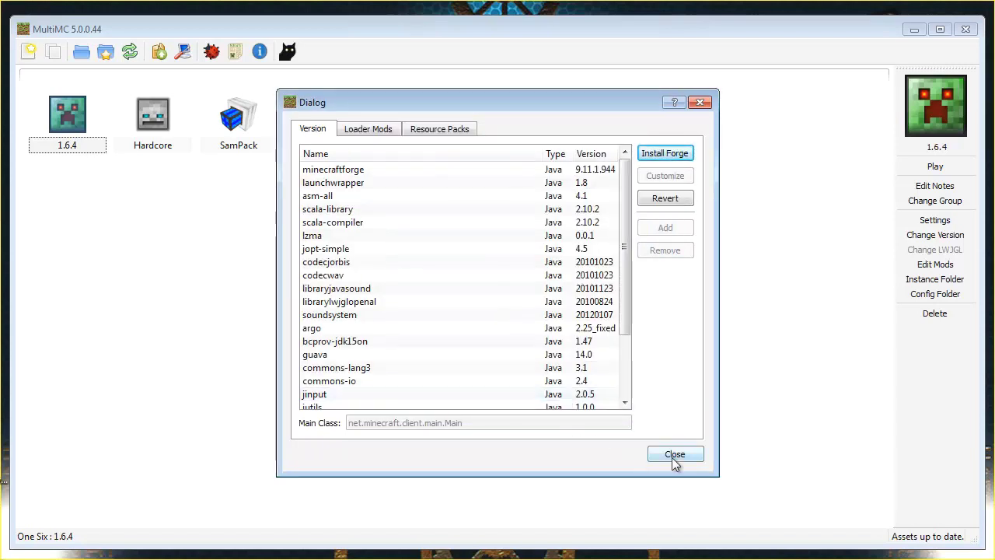
click(672, 457)
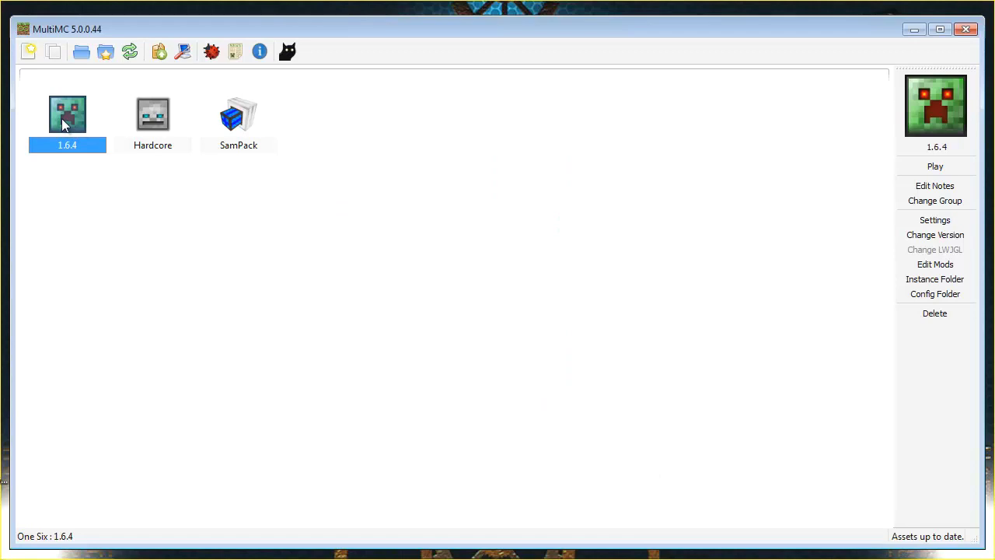
Launch 1.6.4 and log in with the account e-mail and password, then quit once Forge loads
double_click(61, 118)
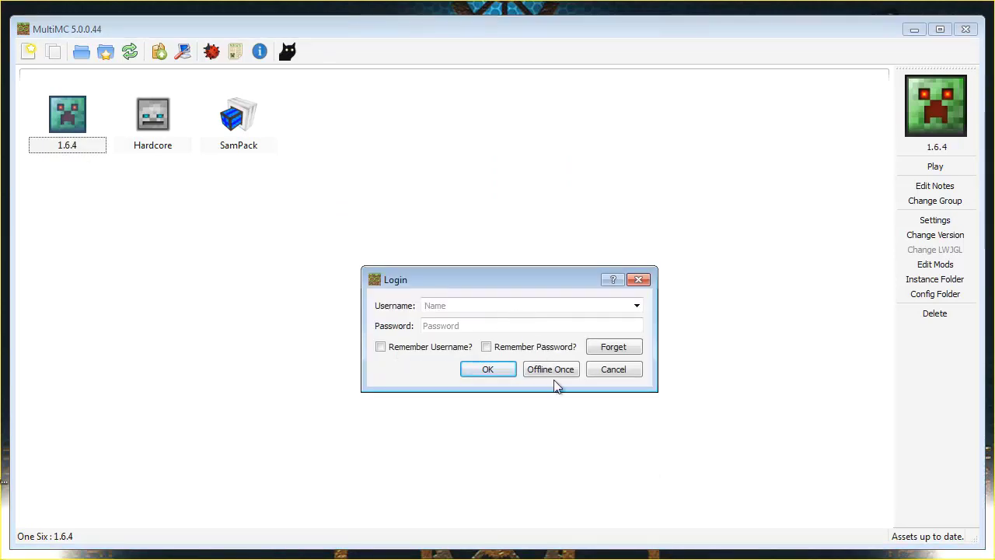
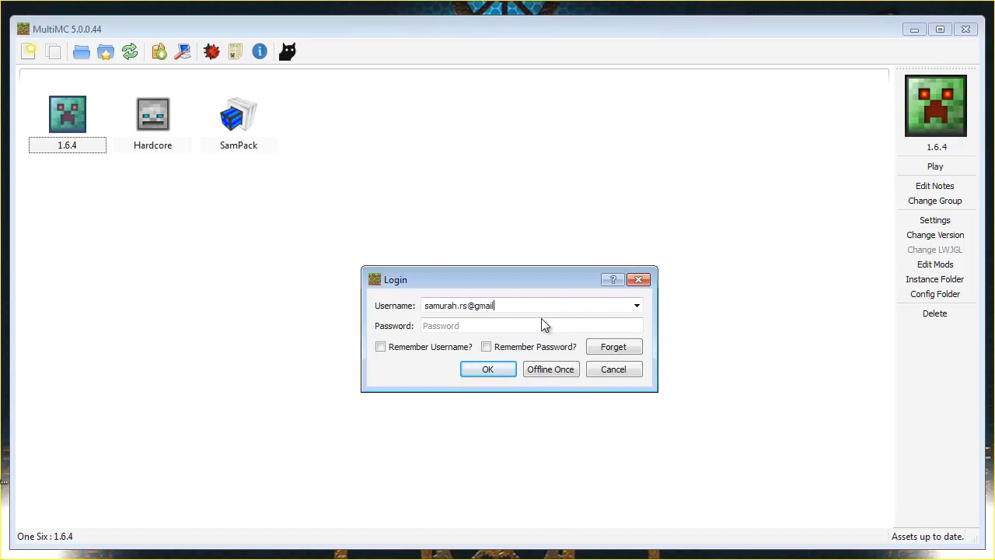
key(Tab)
text(*************)
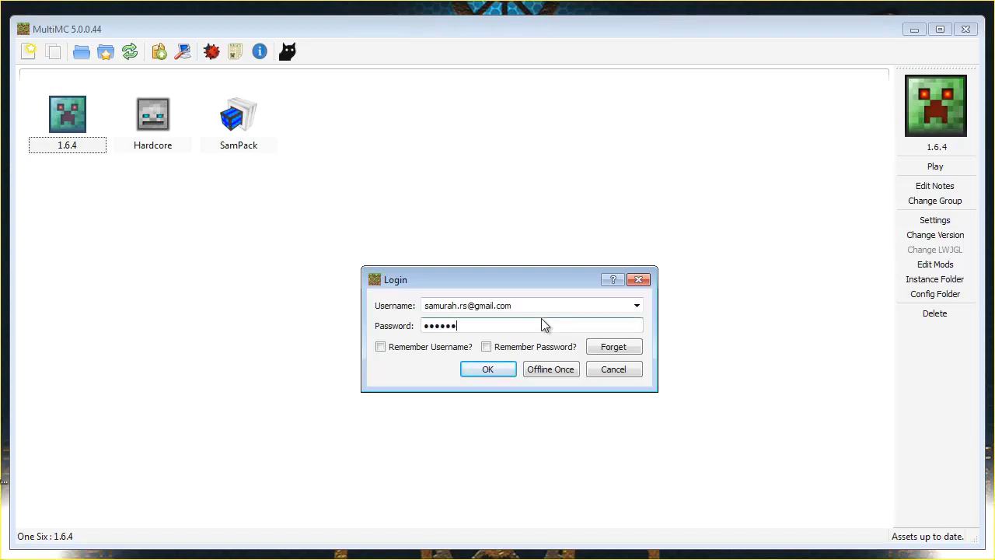
click(492, 362)
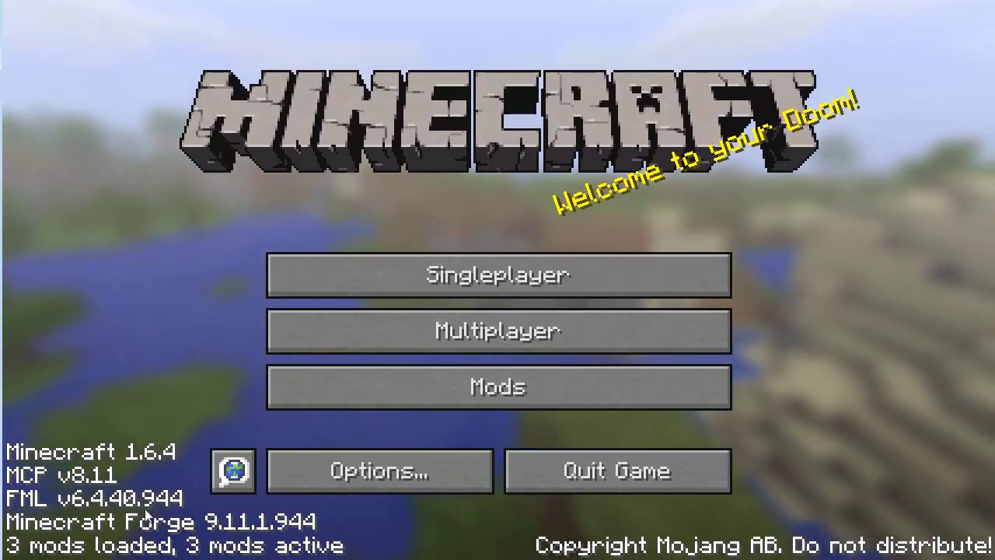
click(579, 477)
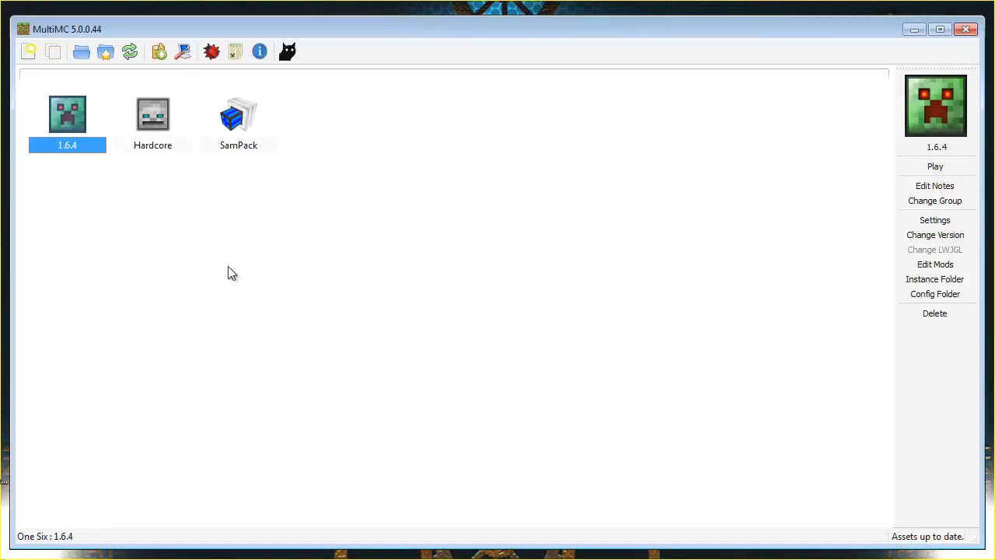
In the 1.6.4 mod editor, start adding a loader mod and browse SamPack's mods folder
click(935, 264)
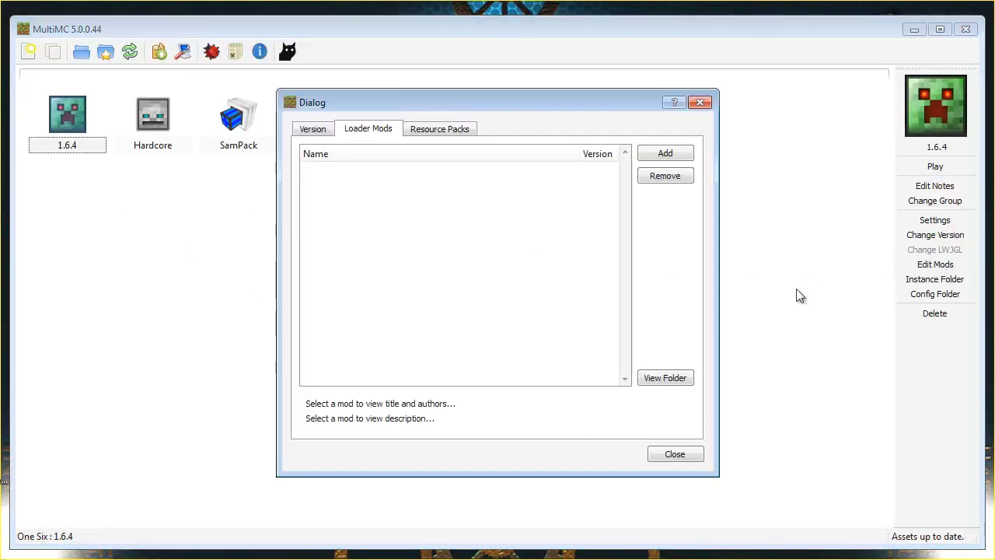
click(322, 136)
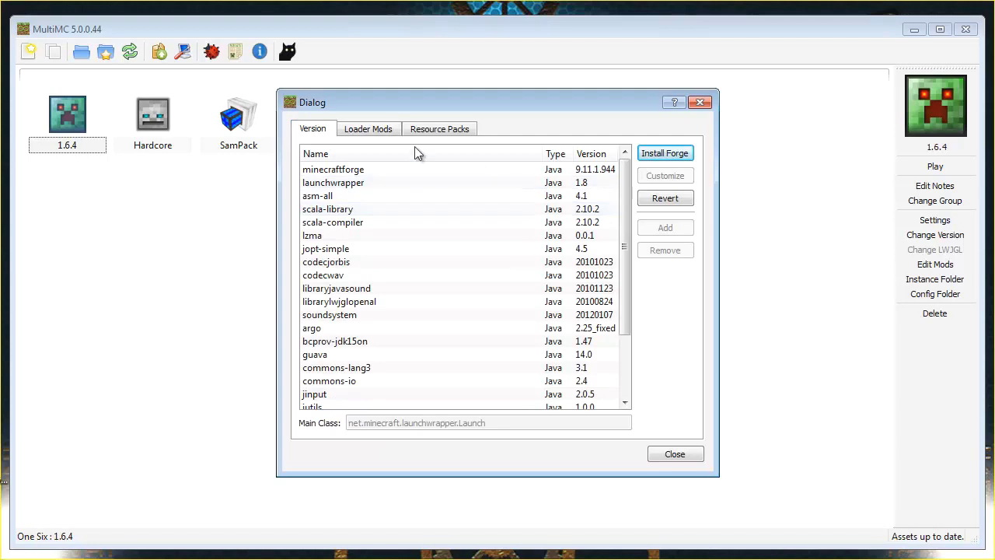
click(363, 129)
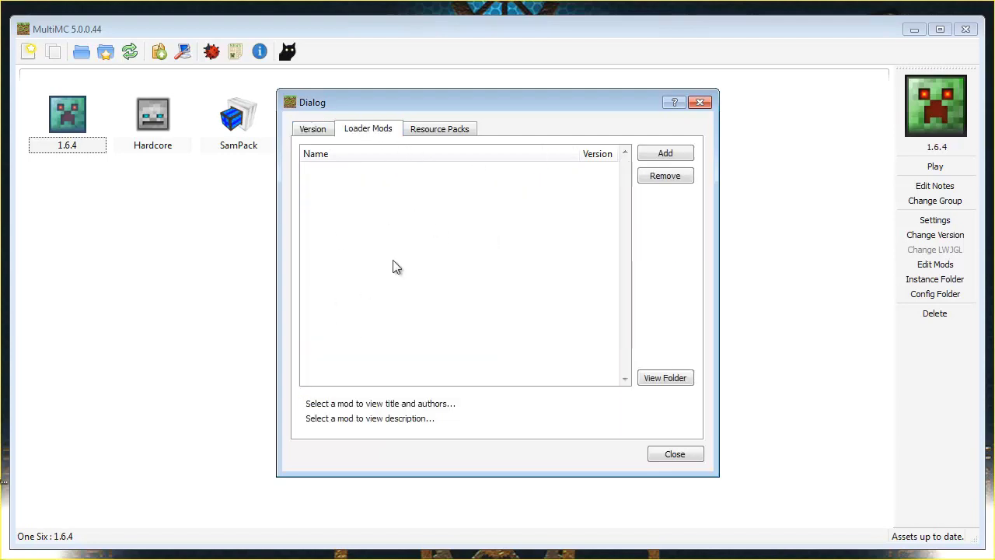
click(673, 155)
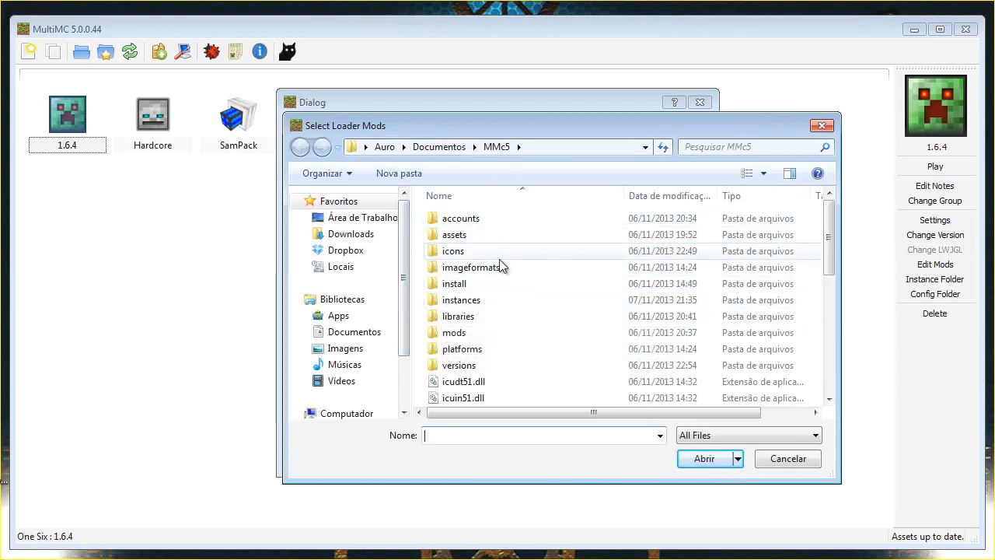
double_click(478, 301)
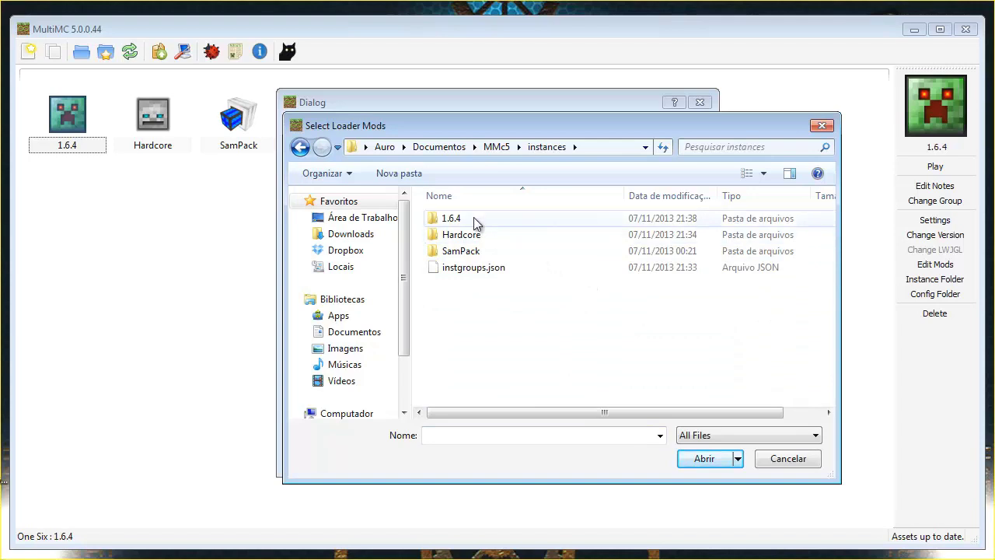
double_click(474, 252)
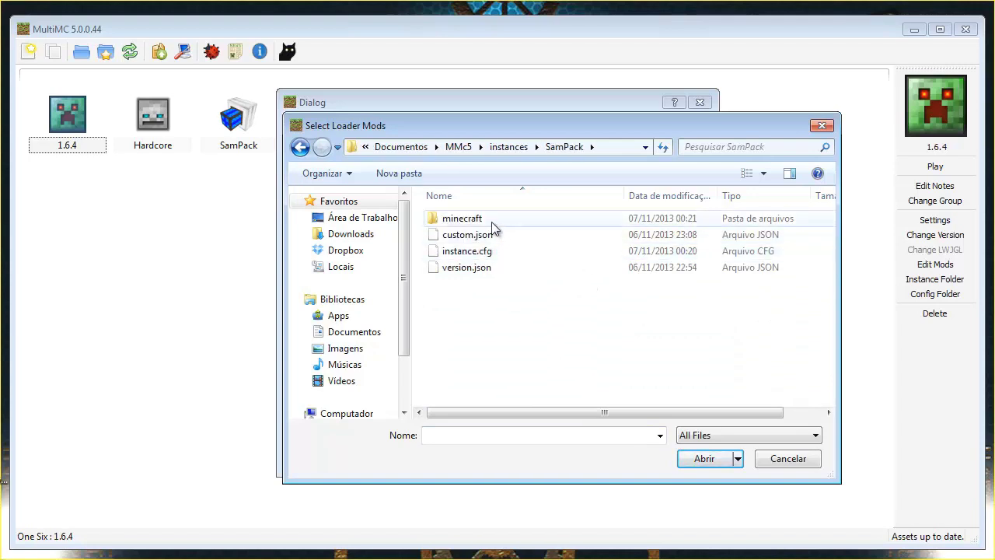
double_click(490, 221)
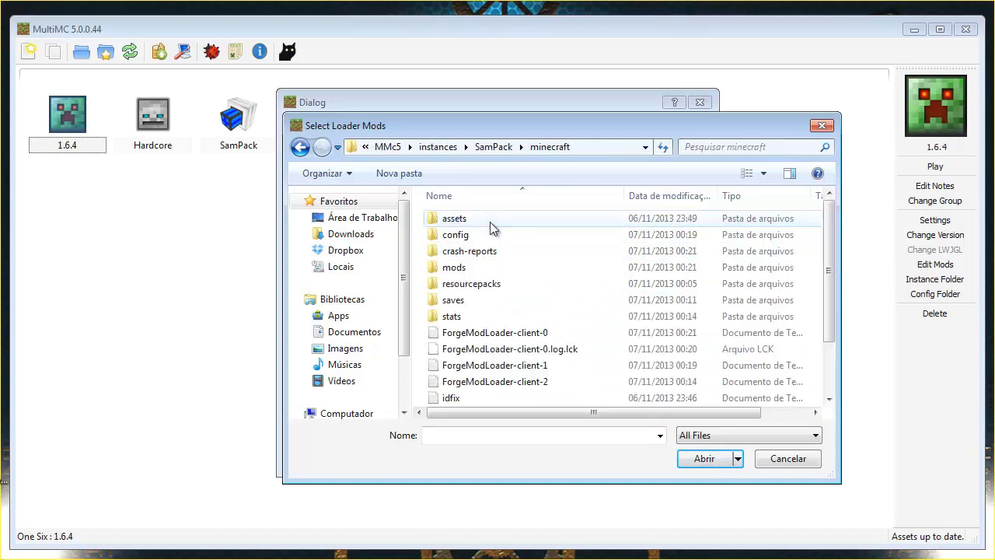
double_click(465, 270)
click(520, 287)
scroll(519, 286, down, 5)
click(497, 315)
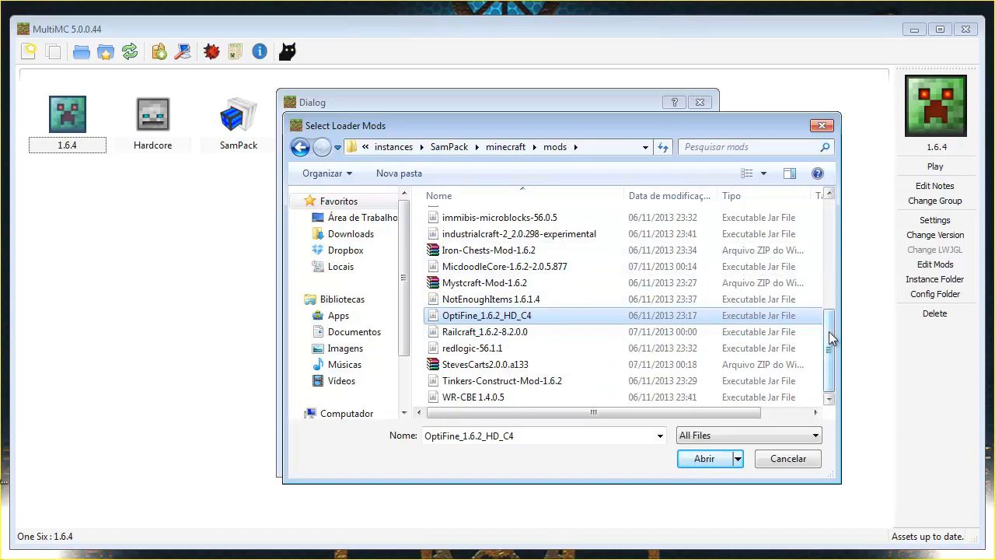
Add OptiFine_1.6.4_HD_C6 from Downloads as a loader mod and close the editor
drag(829, 328, 829, 204)
click(385, 234)
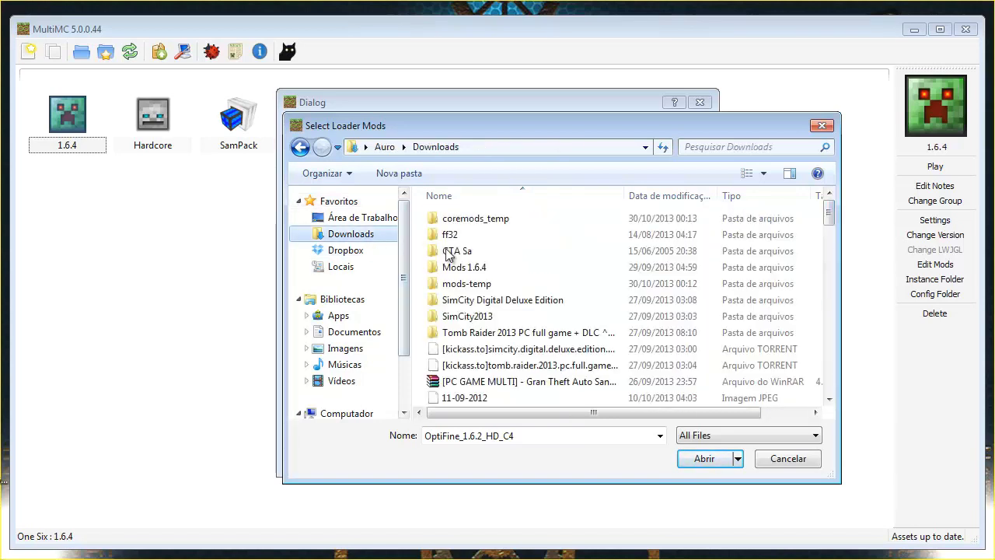
click(509, 300)
key(o)
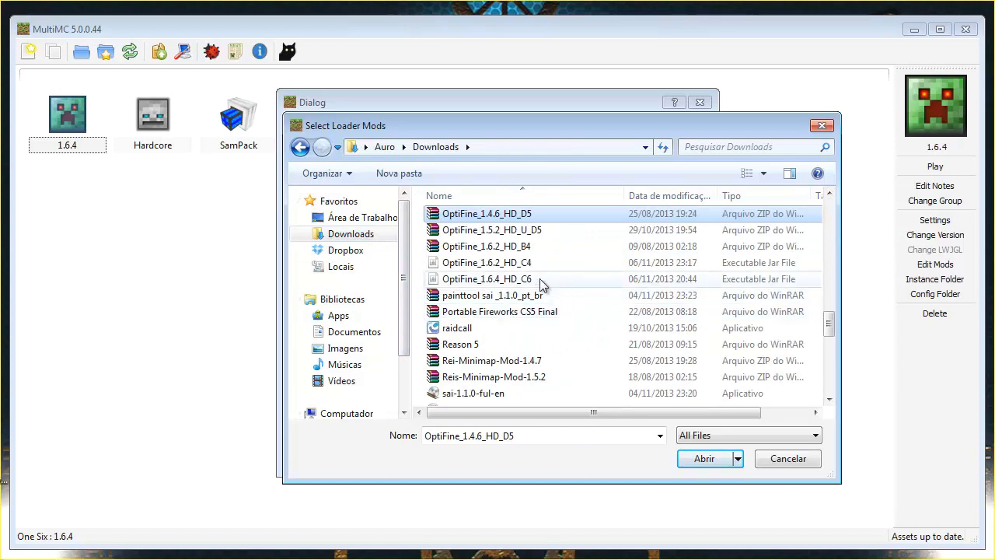
click(518, 279)
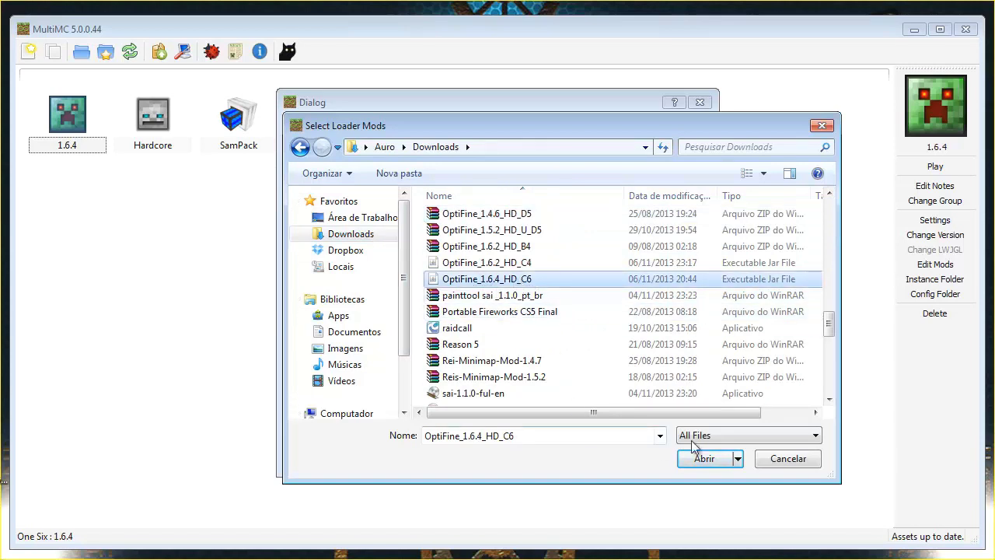
click(704, 460)
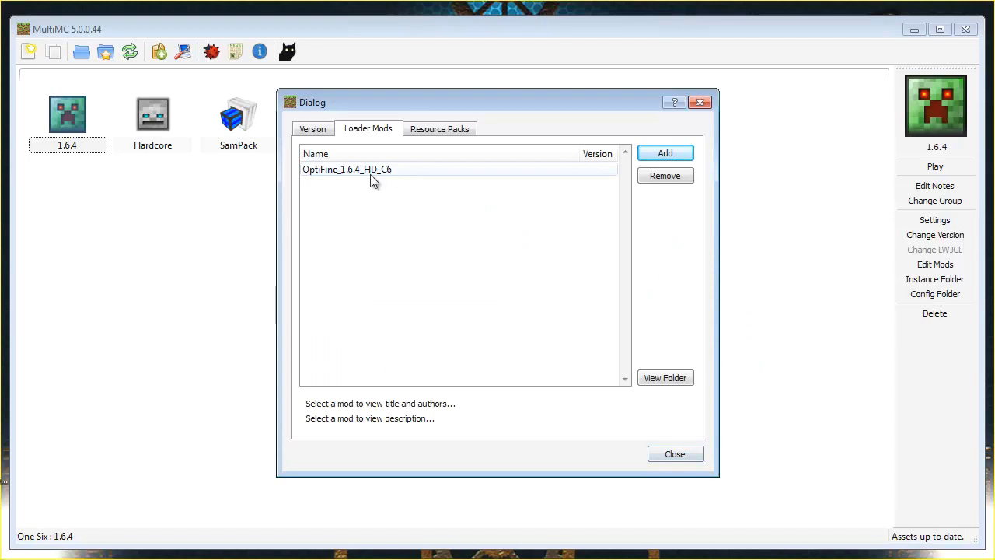
click(674, 457)
Run the 1.6.4 instance with Offline Once to verify OptiFine loads, then quit the game
double_click(77, 121)
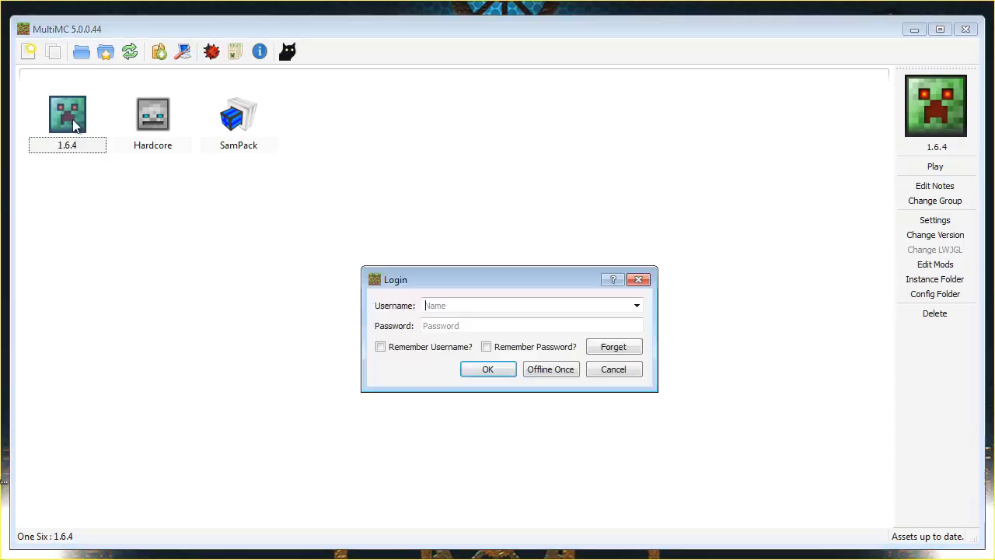
click(529, 372)
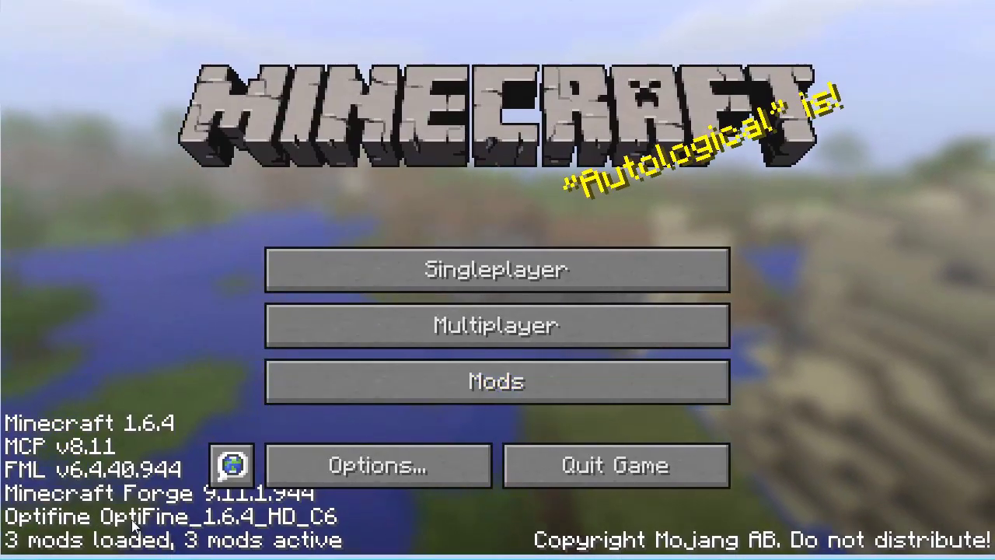
click(596, 466)
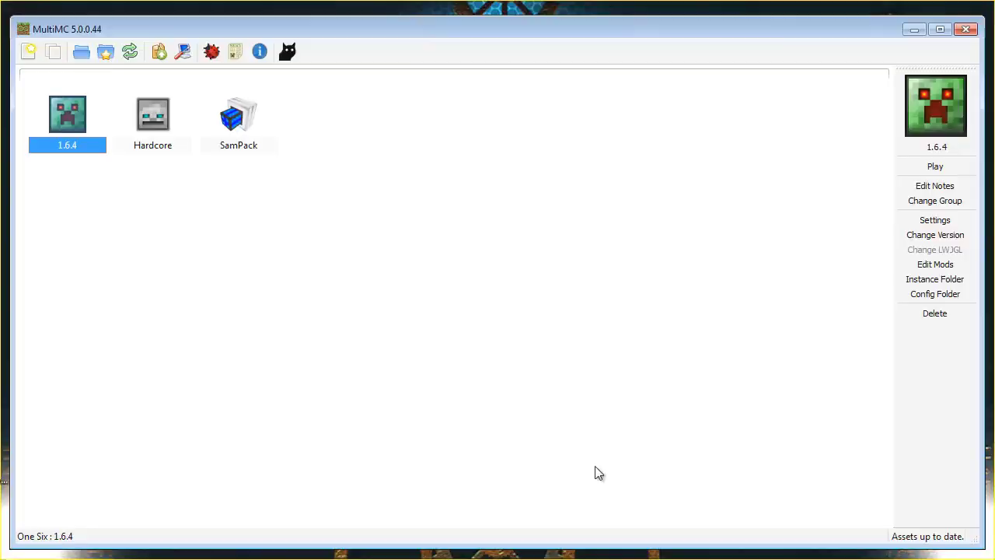
Start adding a loader mod and browse Documentos > MMc5 > instances > SamPack > minecraft > mods
click(947, 264)
click(678, 155)
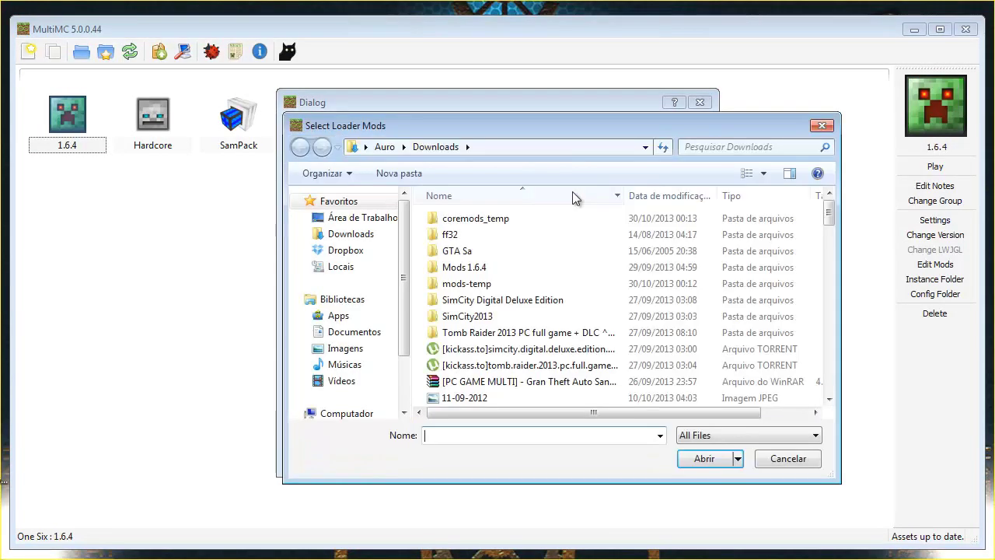
scroll(522, 313, down, 4)
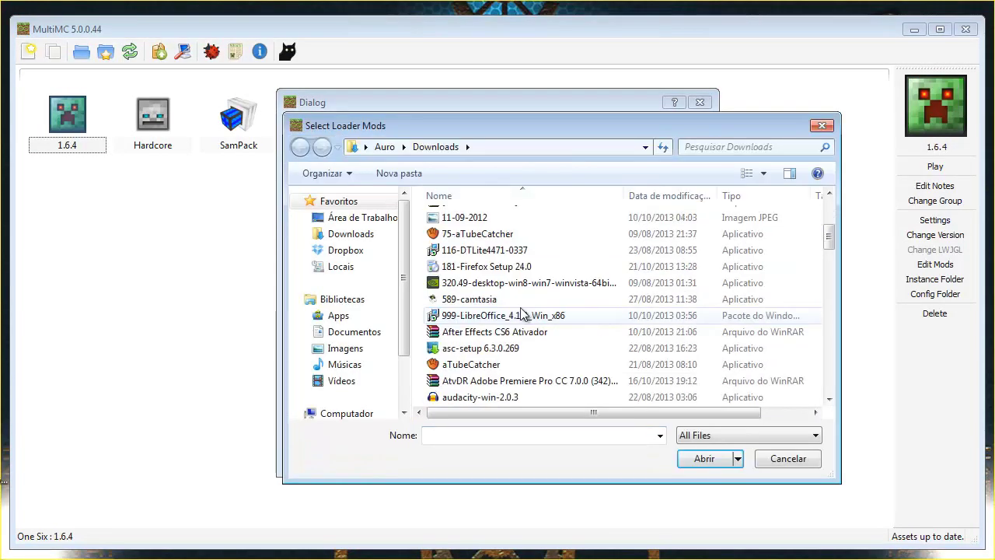
click(356, 332)
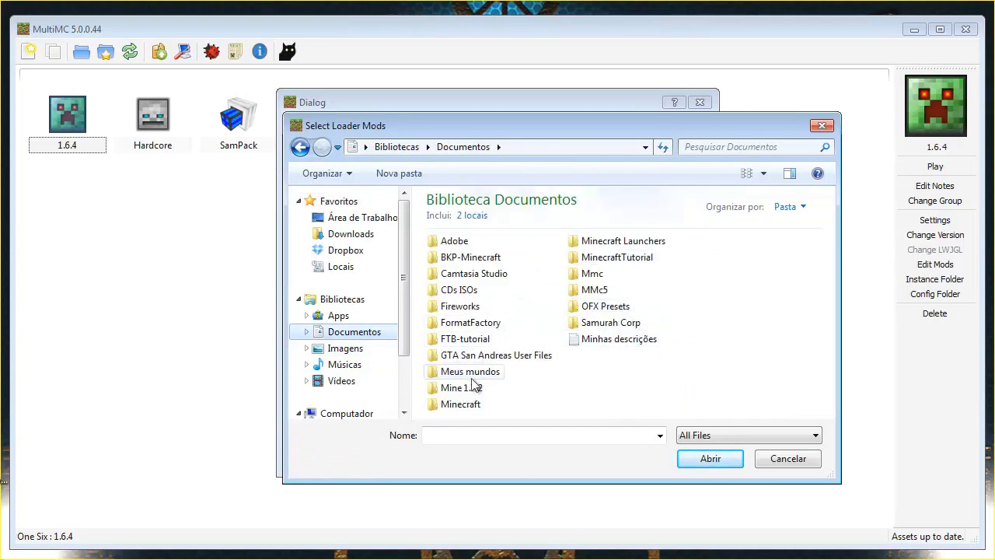
double_click(596, 289)
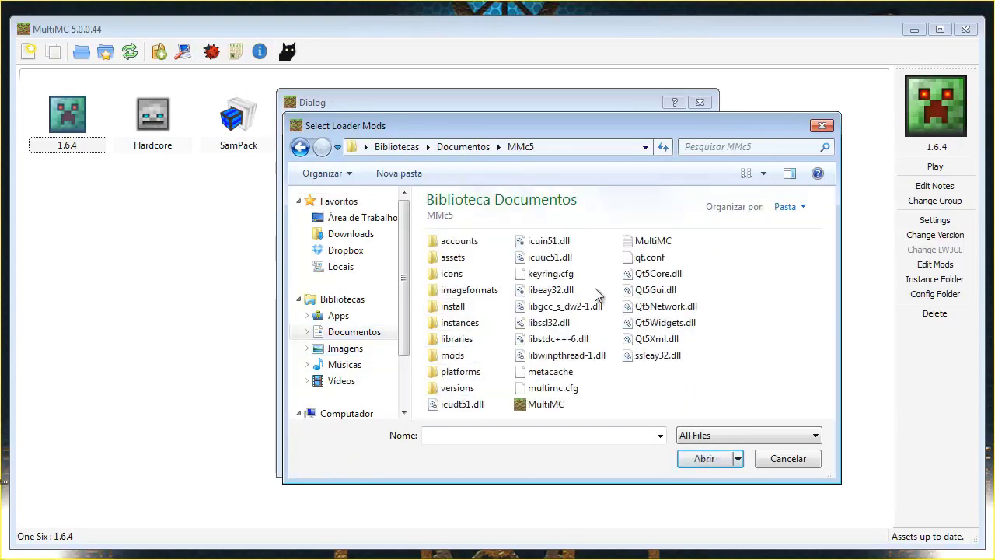
double_click(458, 322)
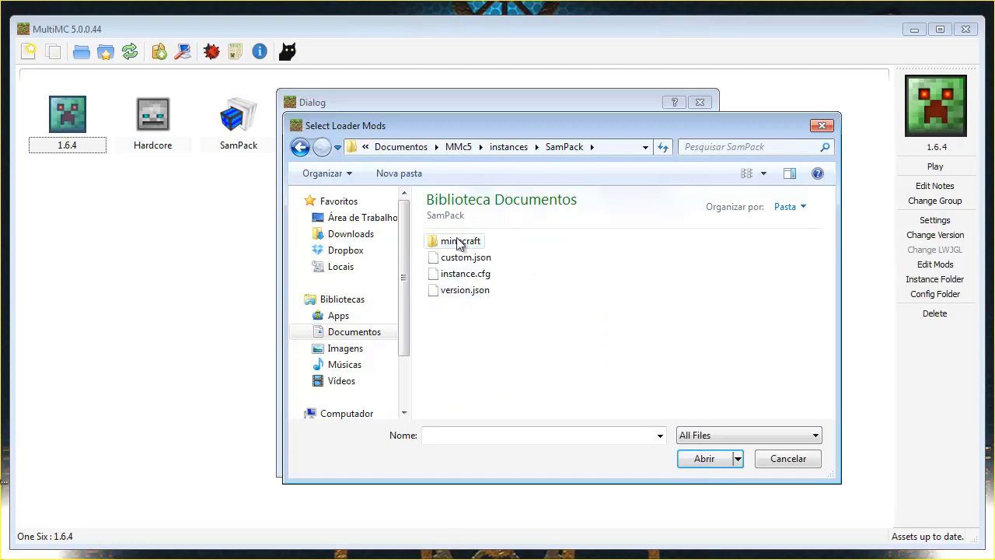
double_click(458, 243)
double_click(449, 292)
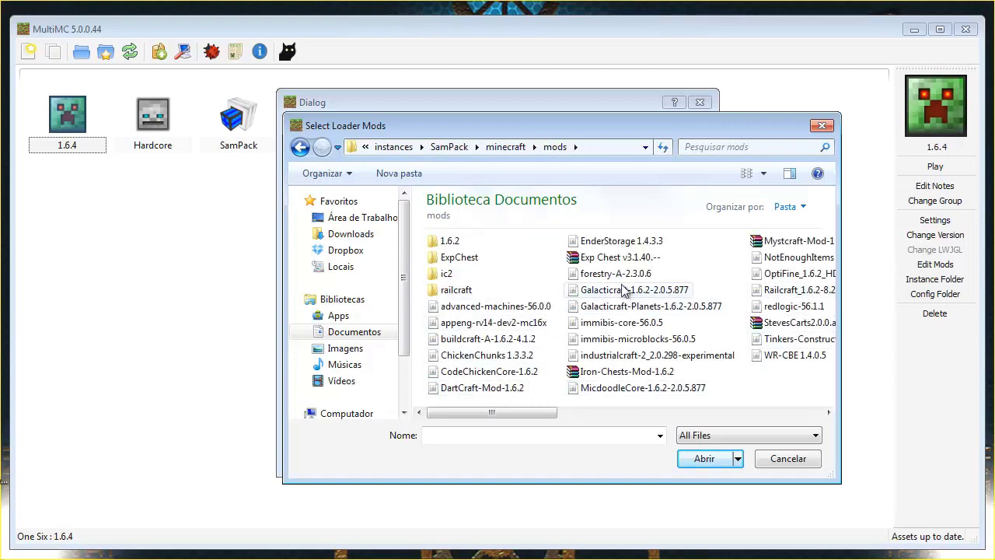
Add buildcraft-A-1.6.2-4.1.2 as a loader mod, check its details, and close the editor
click(480, 340)
click(704, 459)
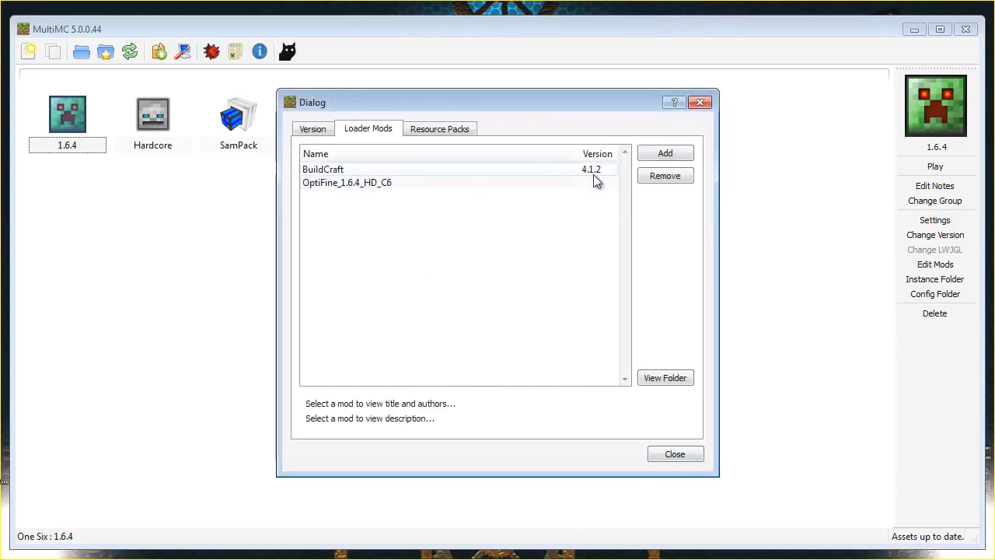
click(328, 170)
click(681, 456)
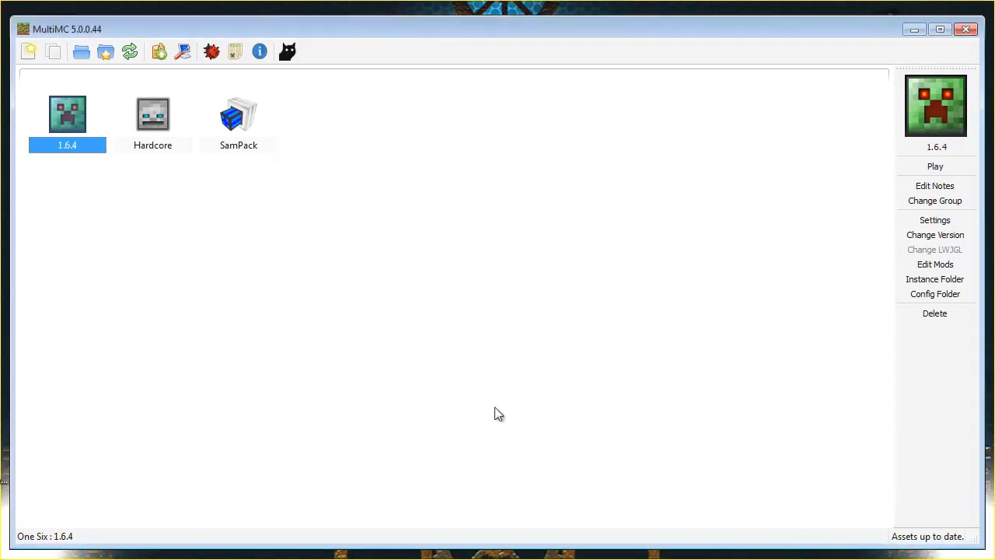
Start the 1.6.4 instance with Offline Once
double_click(71, 133)
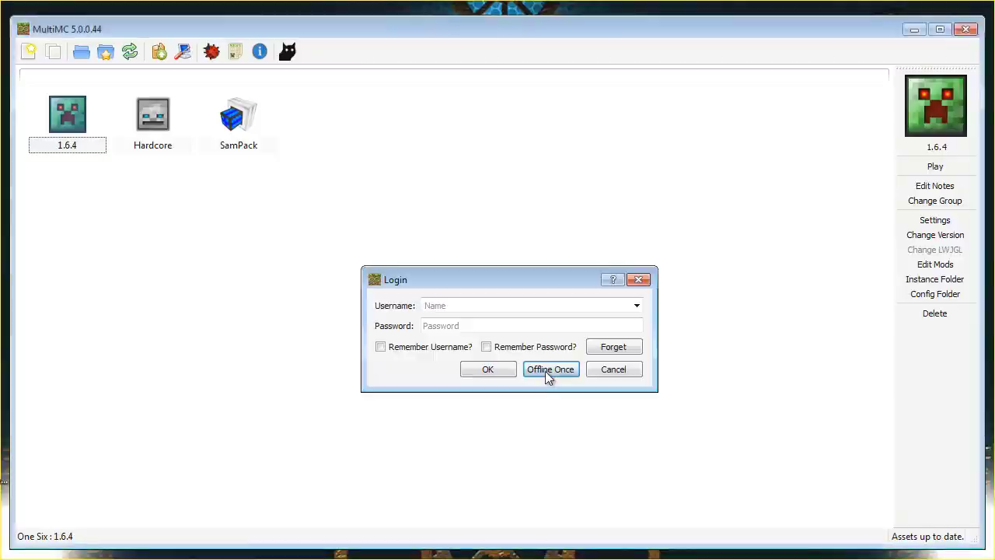
click(548, 372)
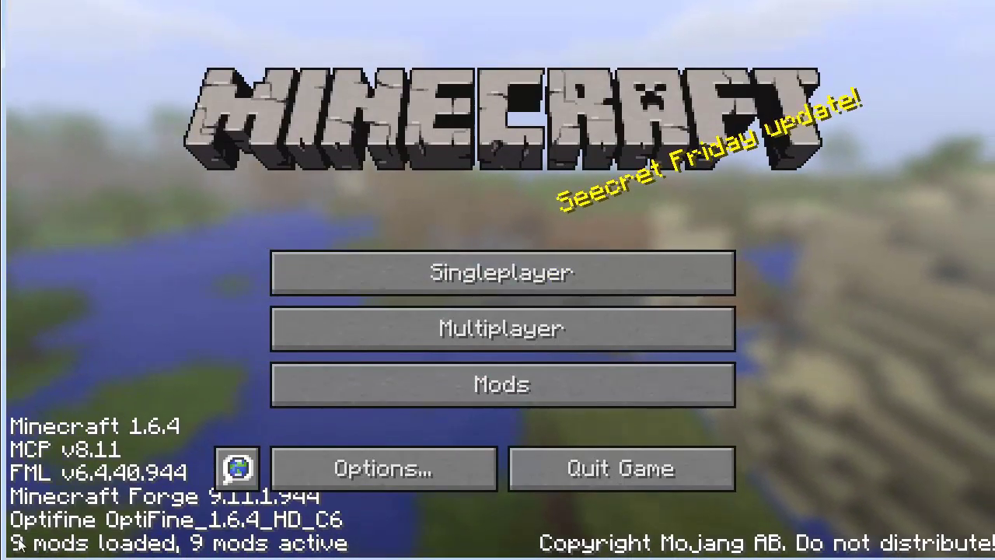
Browse the in-game Mods list, viewing BuildCraft and Forge Mod Loader details
click(477, 396)
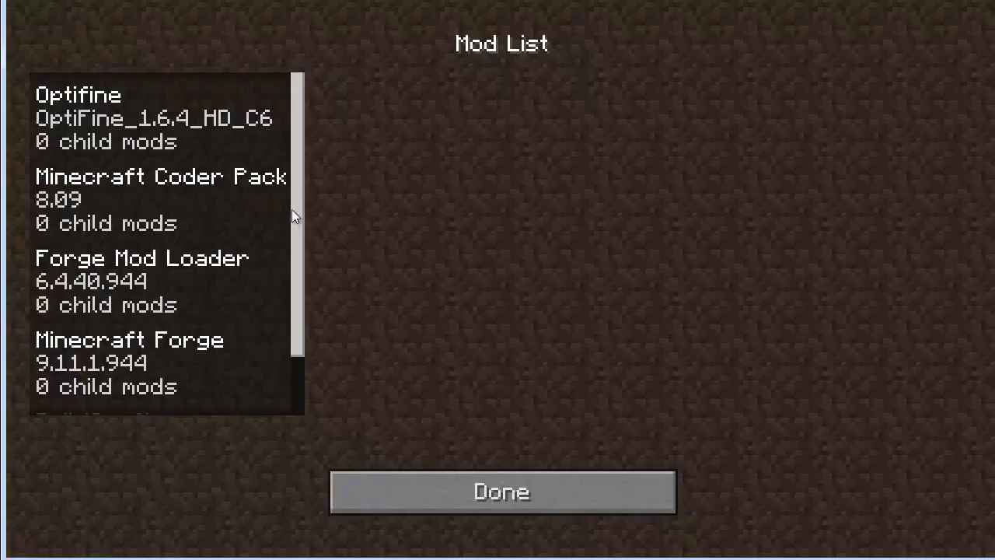
scroll(293, 216, down, 2)
click(95, 353)
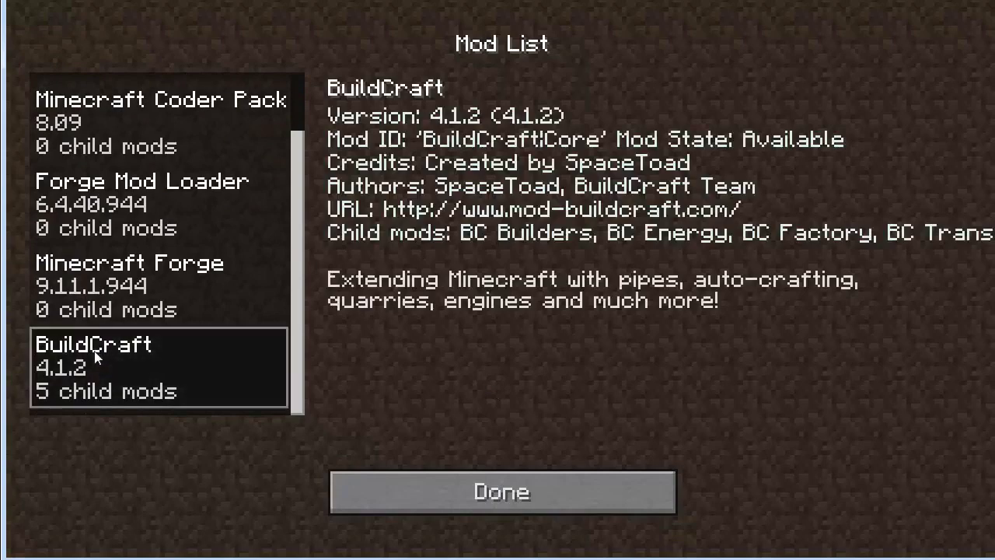
click(408, 506)
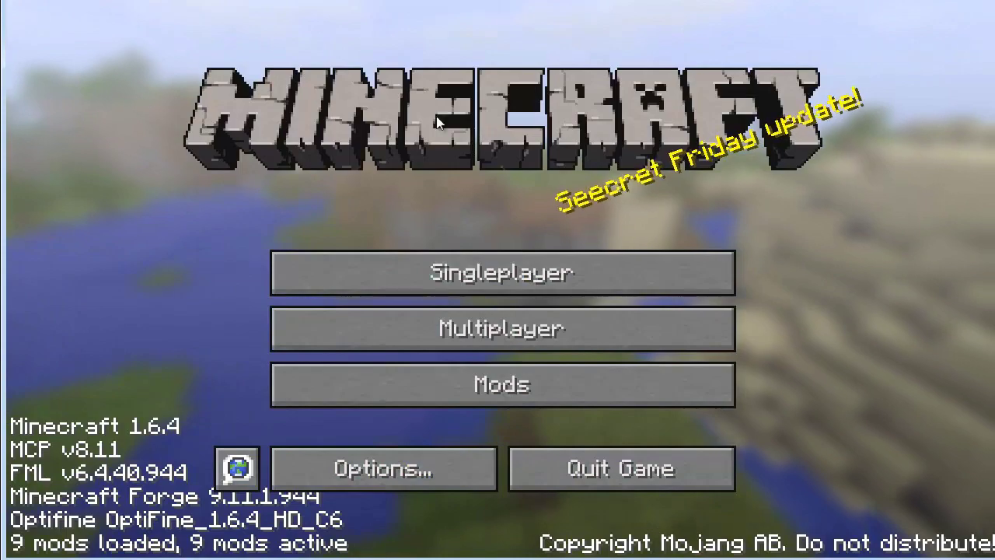
click(422, 378)
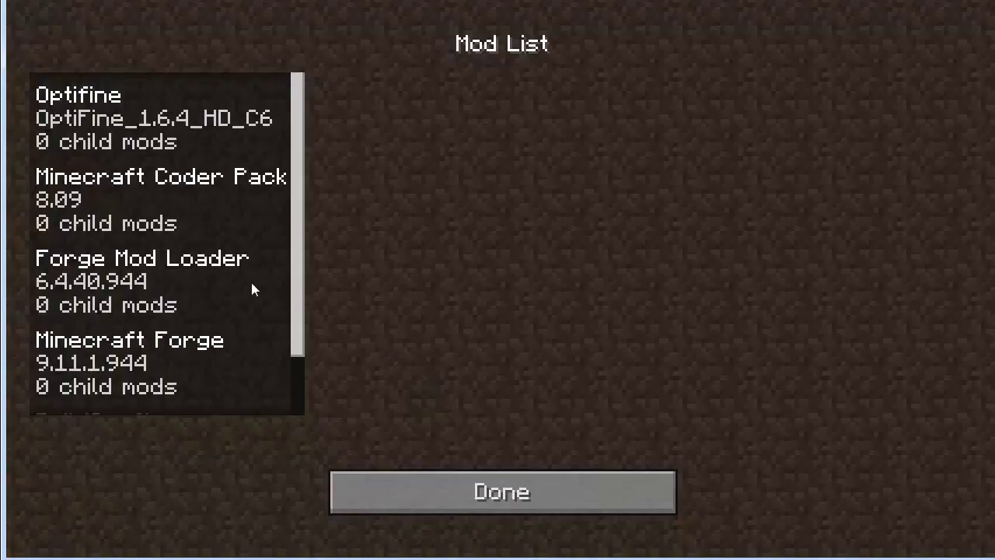
click(272, 284)
scroll(295, 357, down, 2)
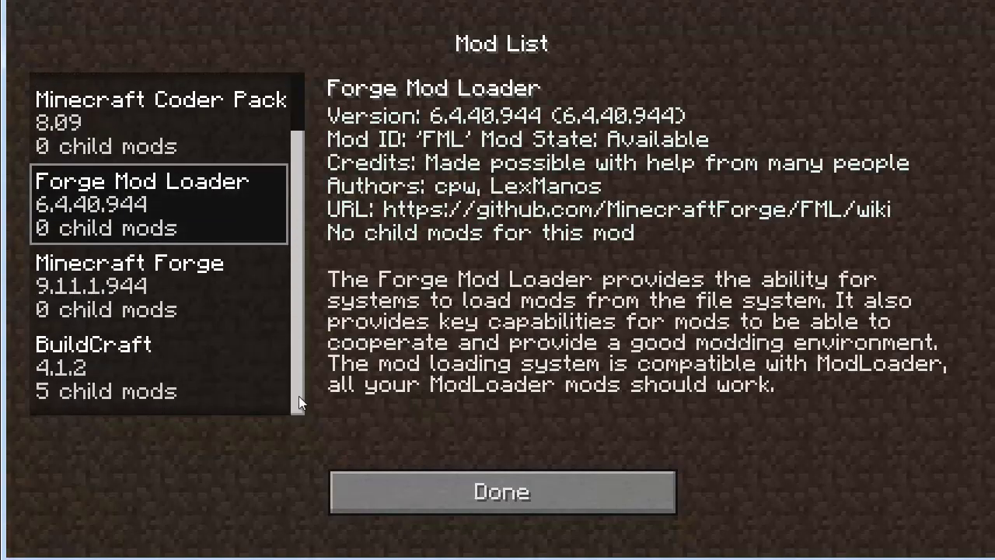
click(155, 398)
Quit Minecraft back to MultiMC and briefly open the 1.6.4 mod editor
click(497, 501)
click(600, 468)
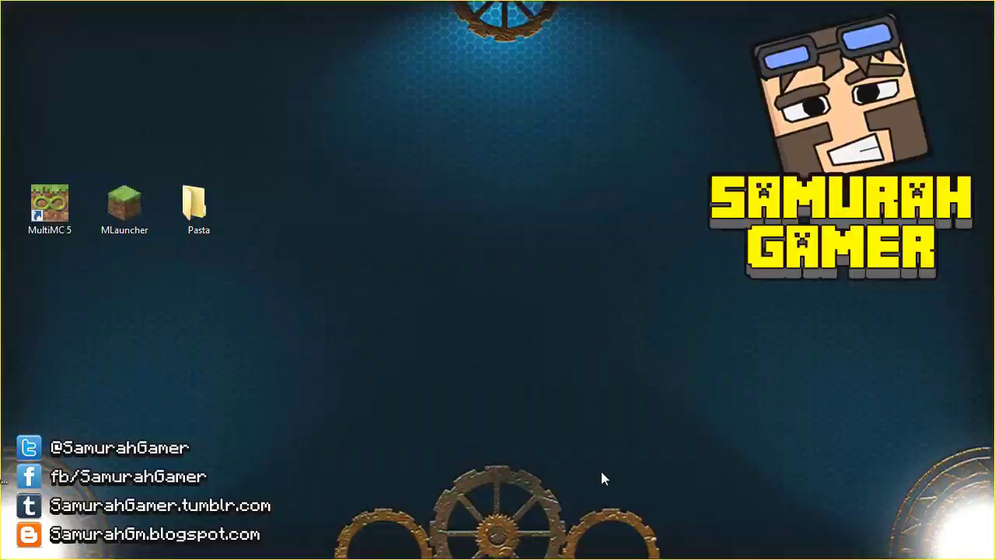
click(935, 264)
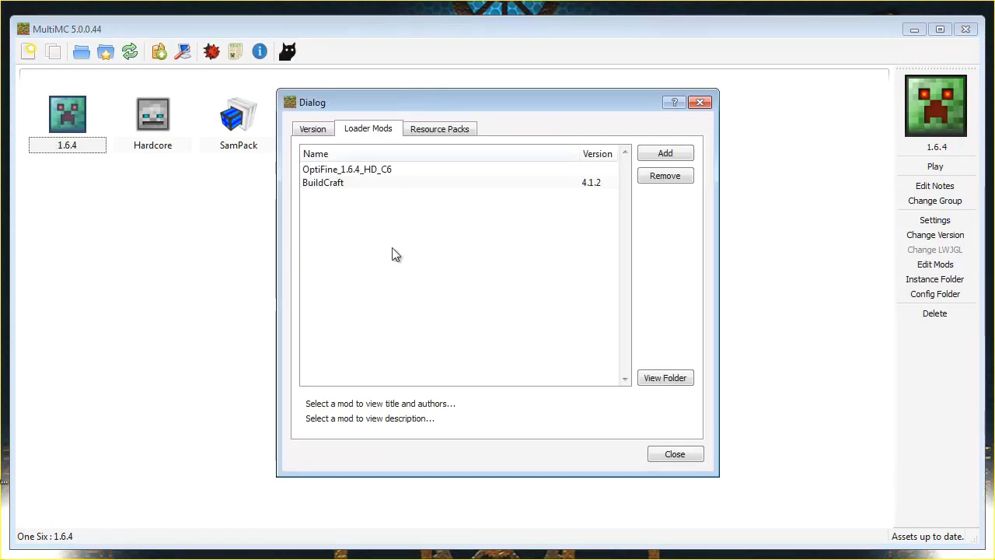
click(674, 454)
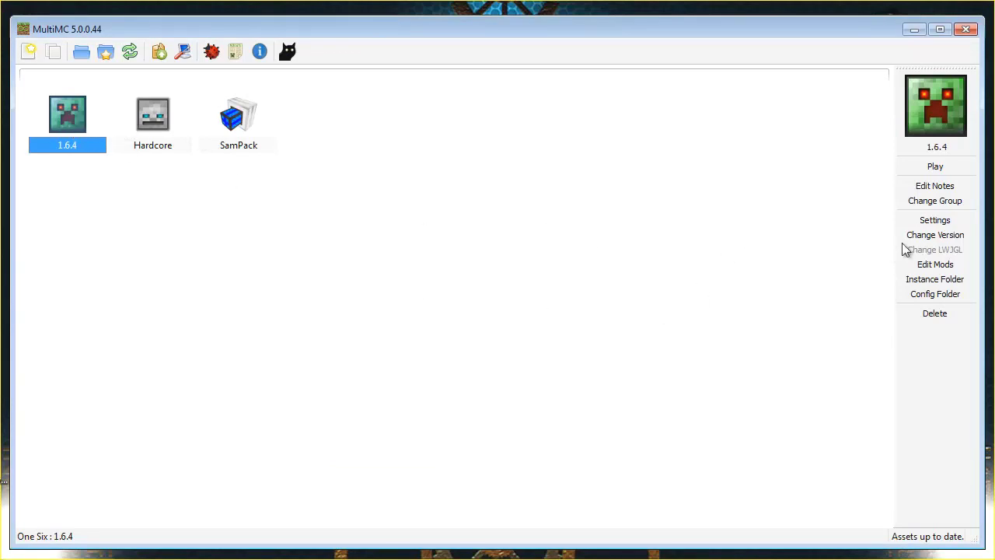
Remove BuildCraft from the loader mods, check the Version tab, and close the editor
click(937, 264)
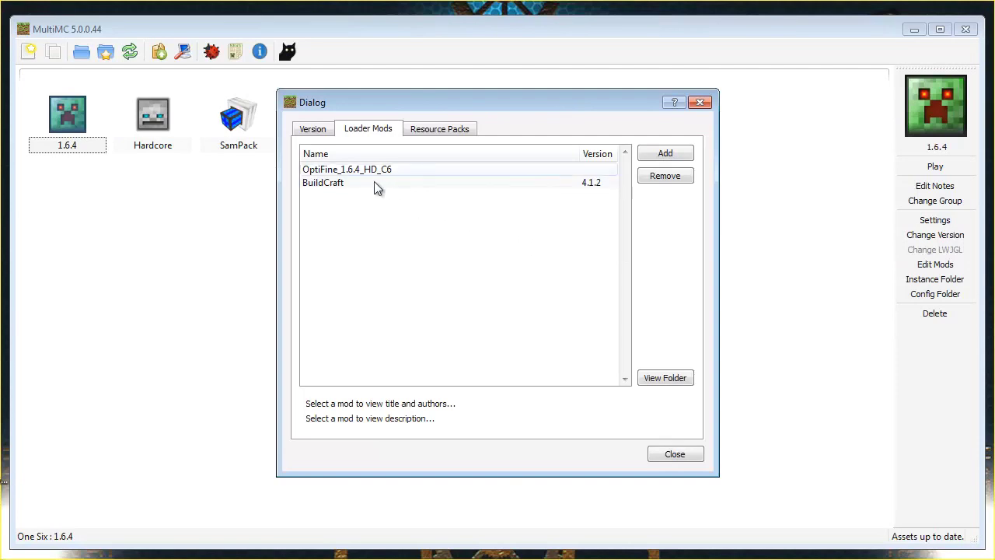
click(378, 182)
click(684, 178)
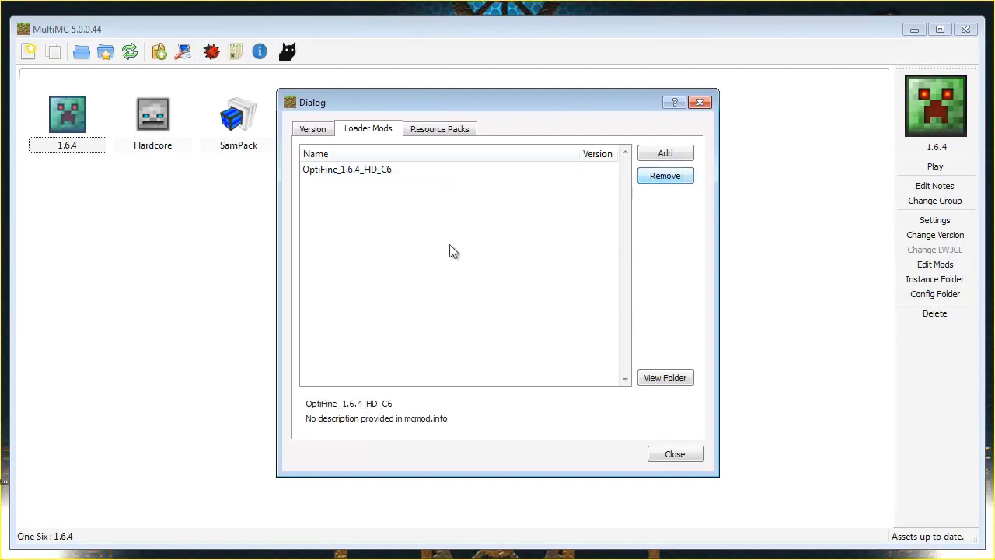
click(321, 132)
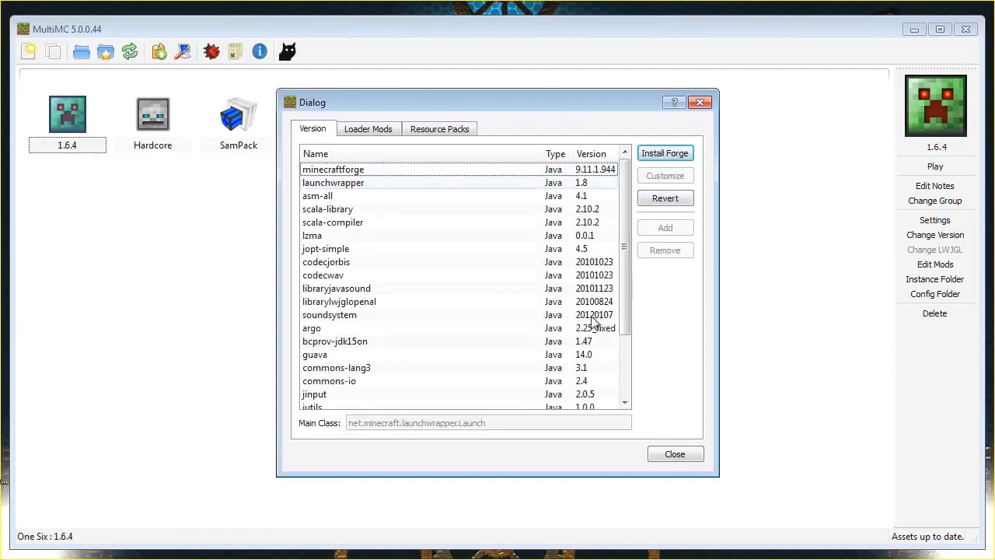
click(687, 454)
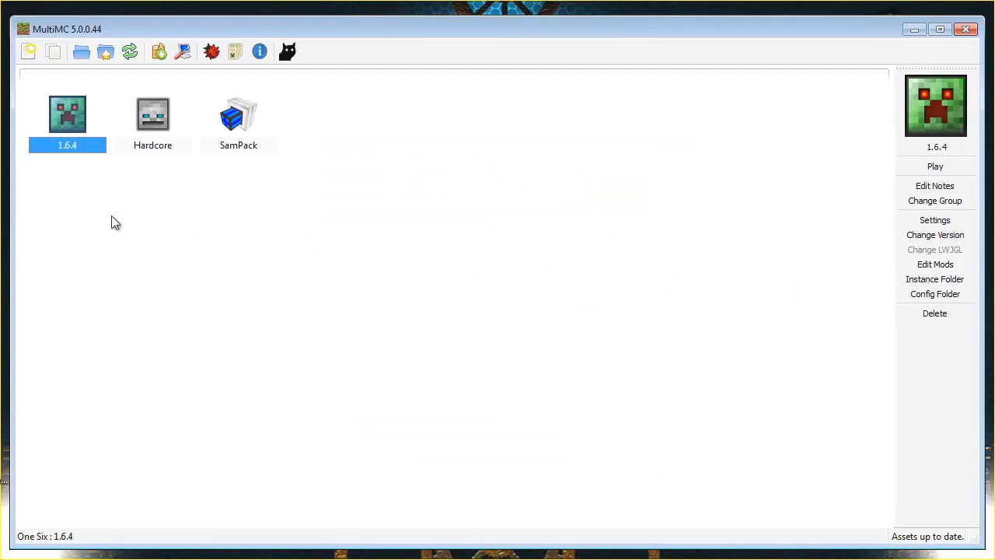
Add an instance named '1.7.2' using the creeper icon
click(29, 53)
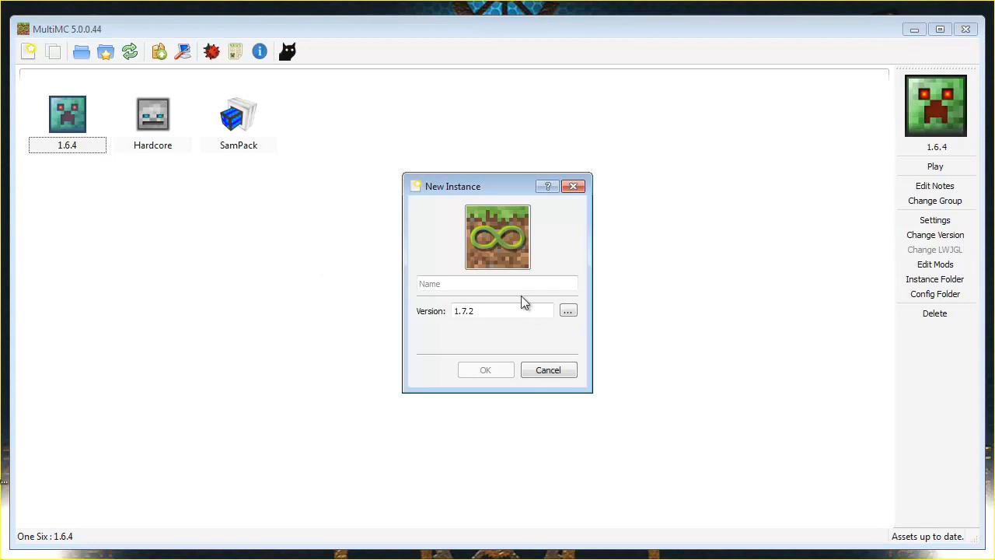
click(506, 255)
click(470, 156)
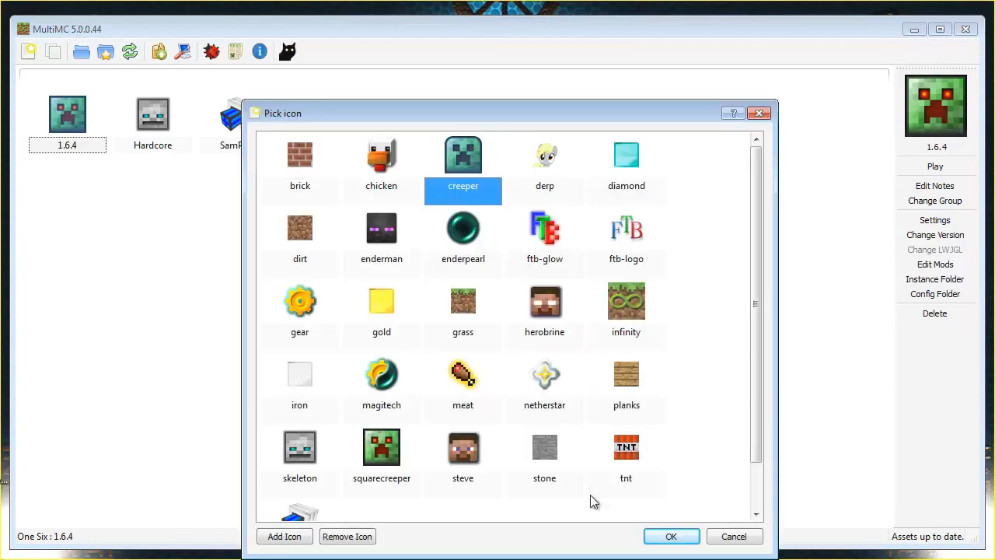
click(671, 536)
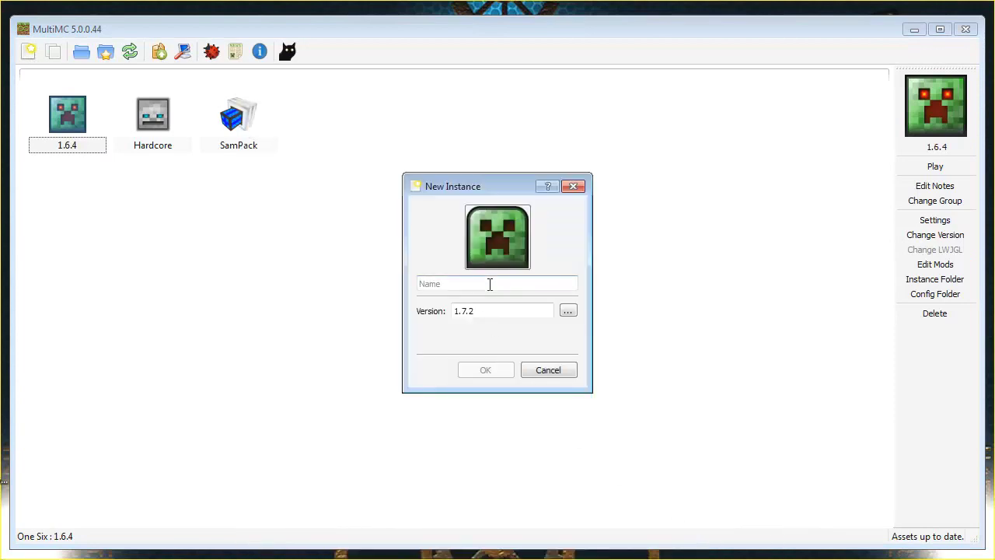
click(490, 284)
text(1.7.2)
click(487, 370)
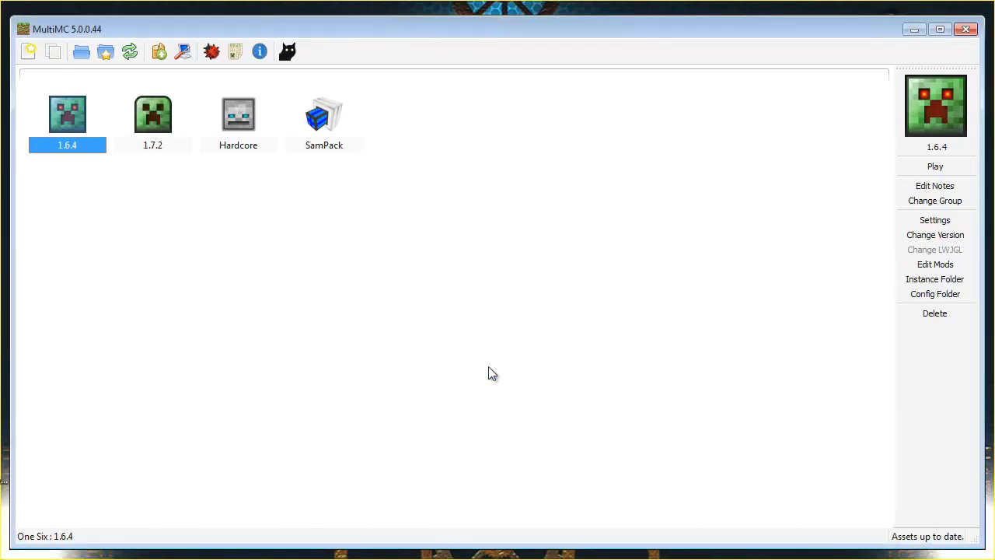
Launch the 1.7.2 instance, logging in with the account e-mail and password
double_click(155, 127)
click(483, 307)
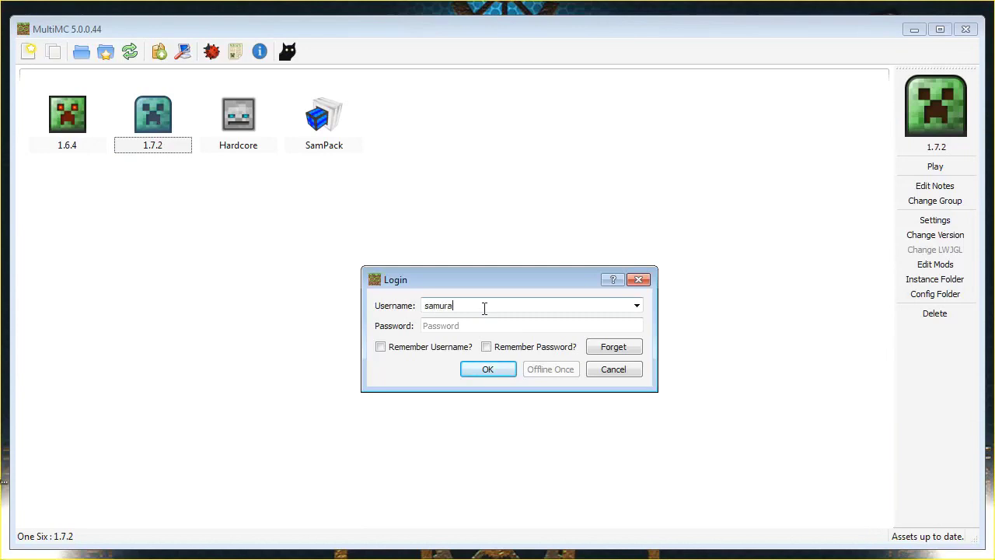
key(Tab)
text(*************)
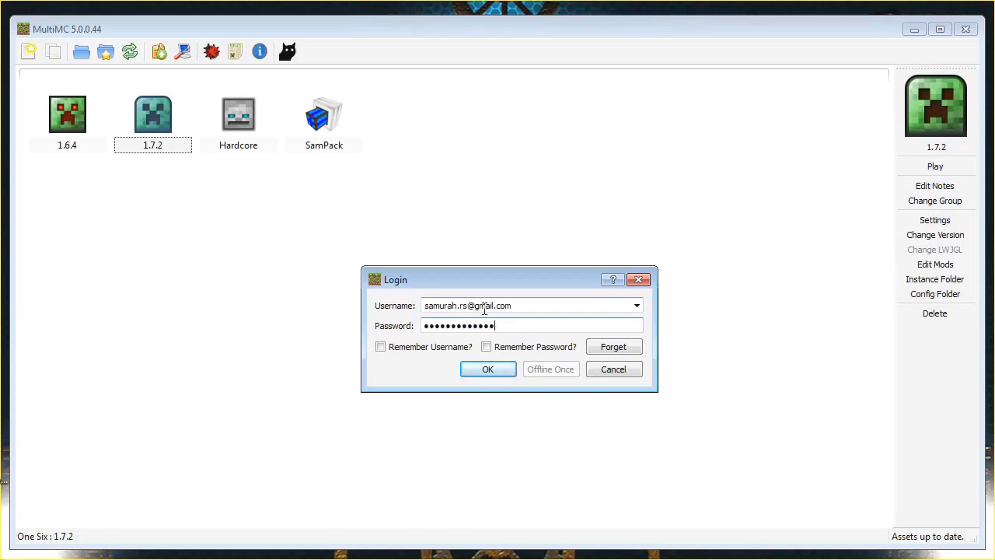
click(478, 369)
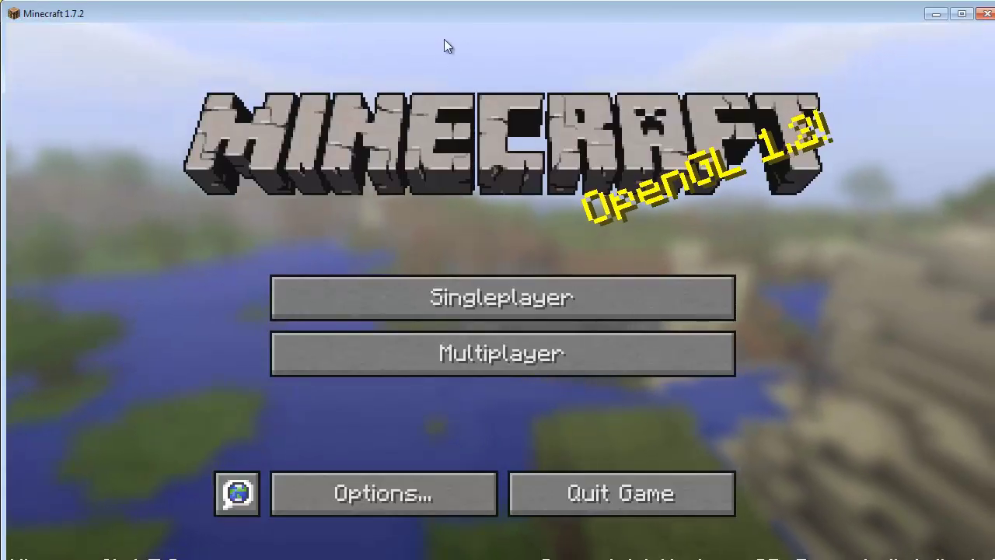
Look through the Singleplayer and Options menus of Minecraft 1.7.2, then quit the game
drag(471, 16, 467, 0)
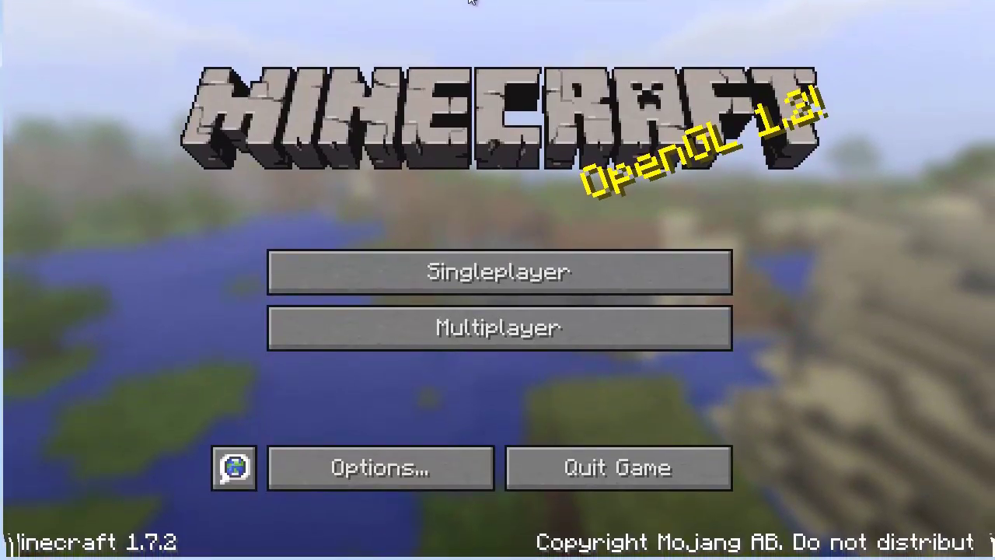
click(427, 271)
click(762, 520)
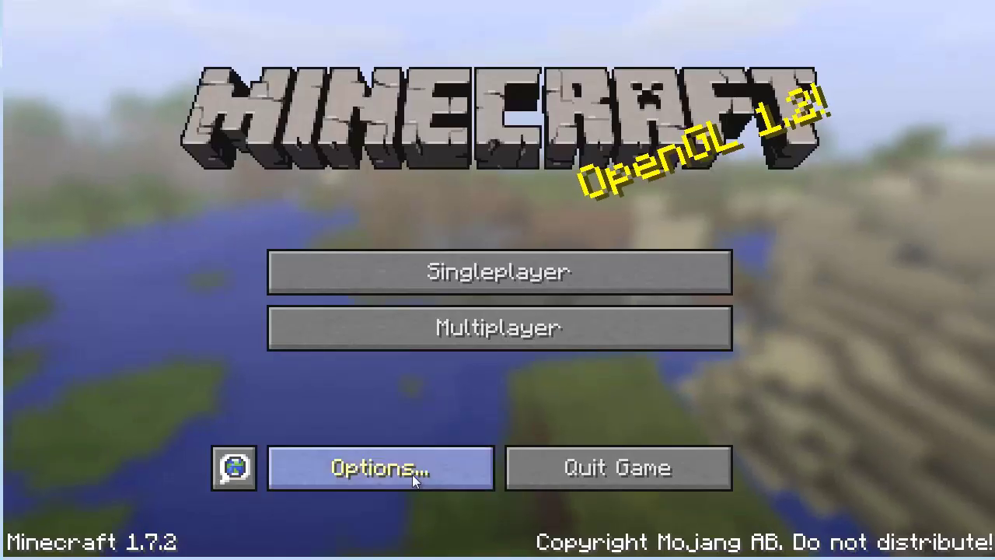
click(411, 473)
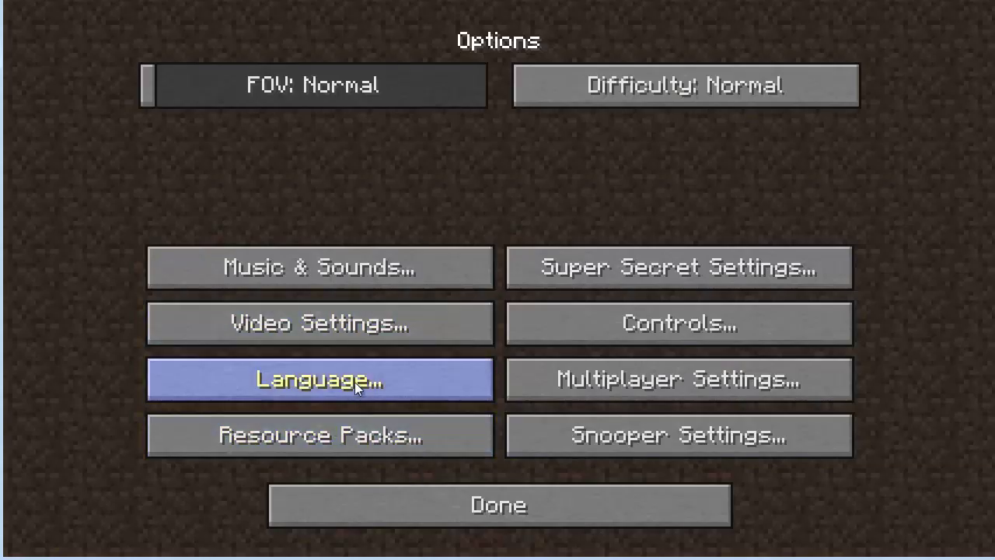
click(529, 498)
click(601, 468)
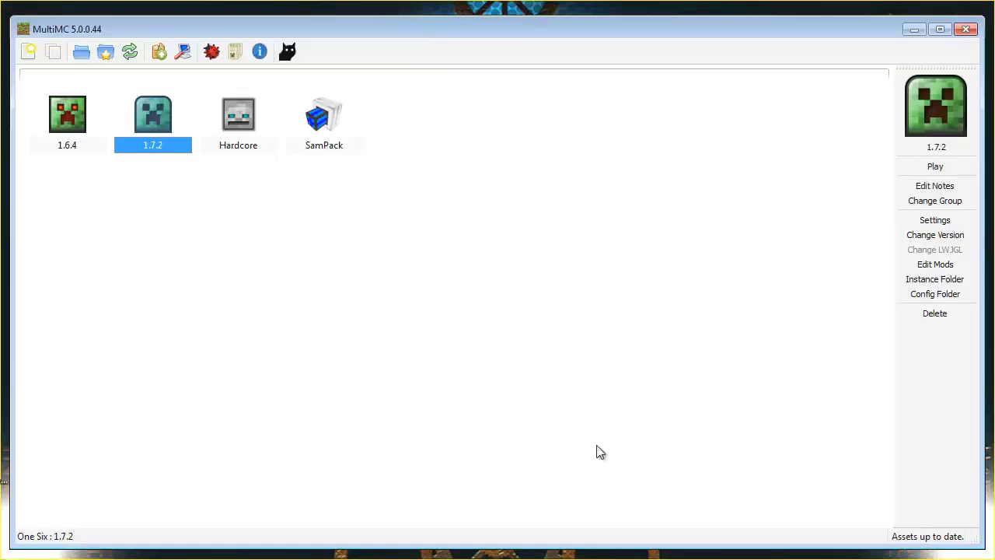
click(76, 121)
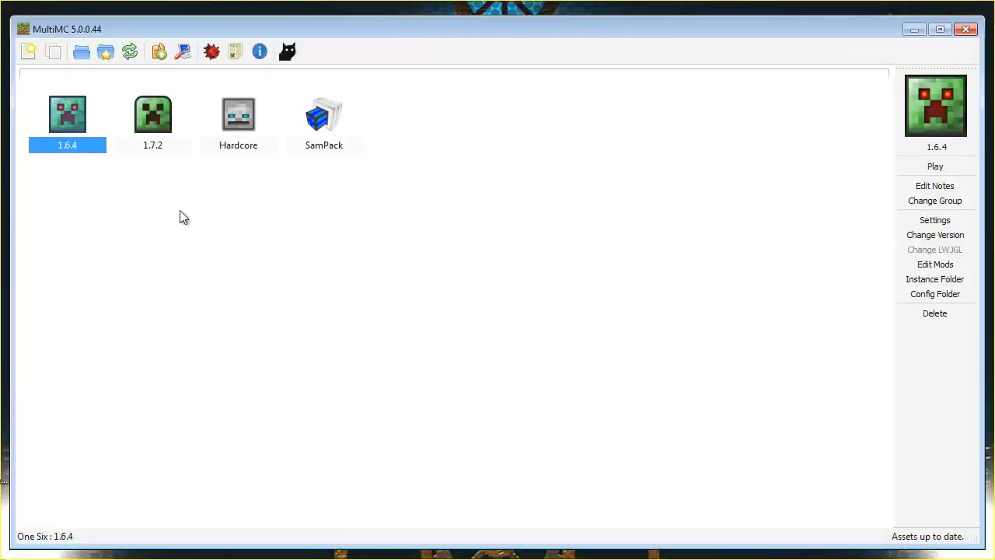
click(155, 113)
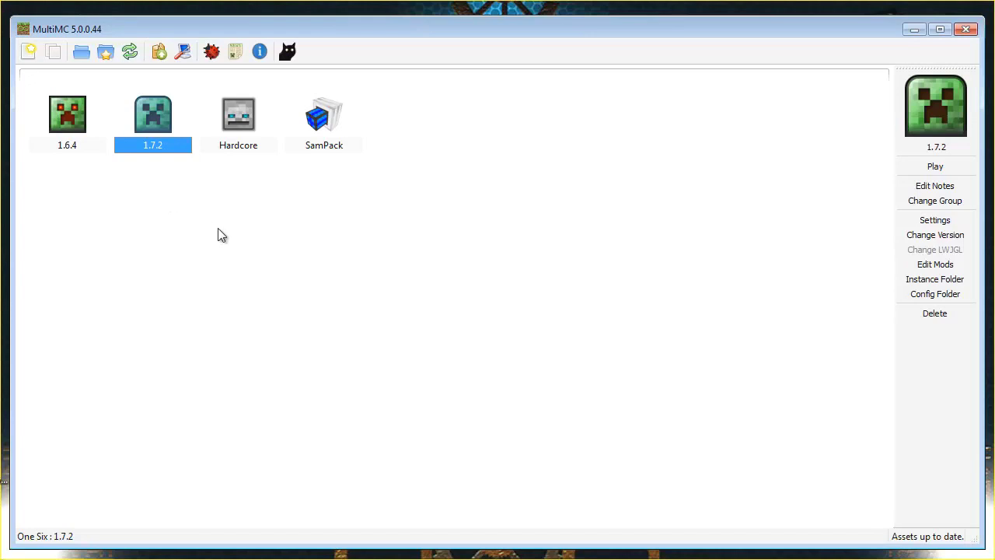
drag(432, 26, 432, 23)
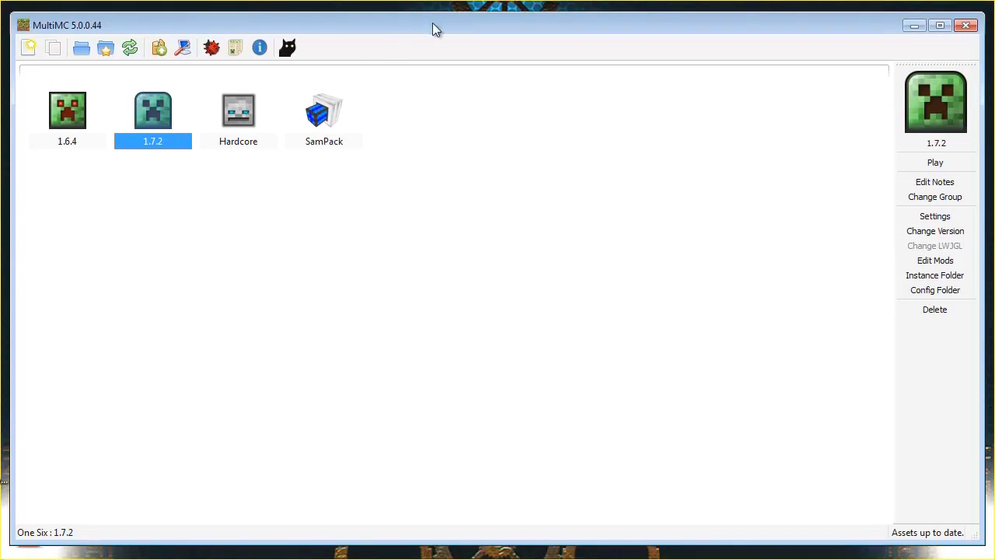
click(70, 117)
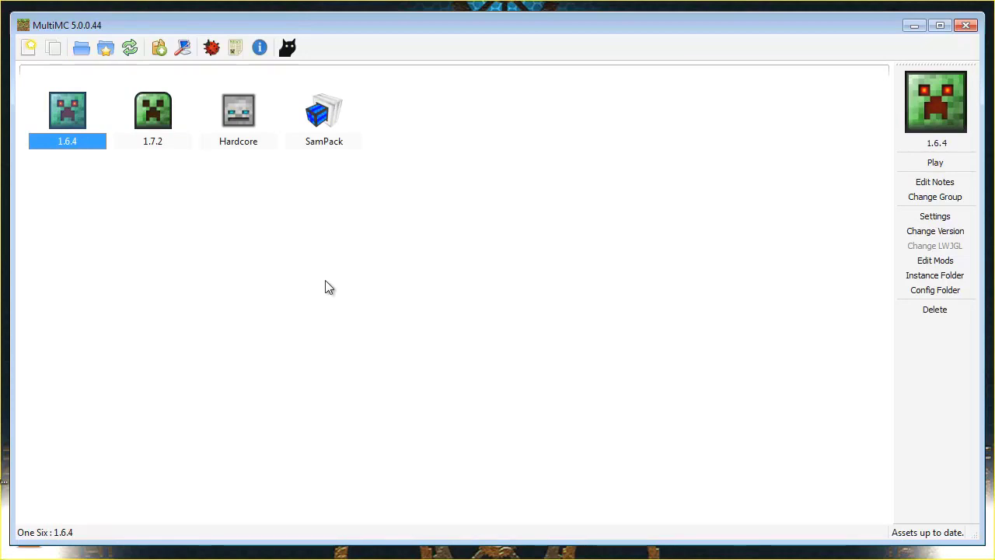
click(147, 123)
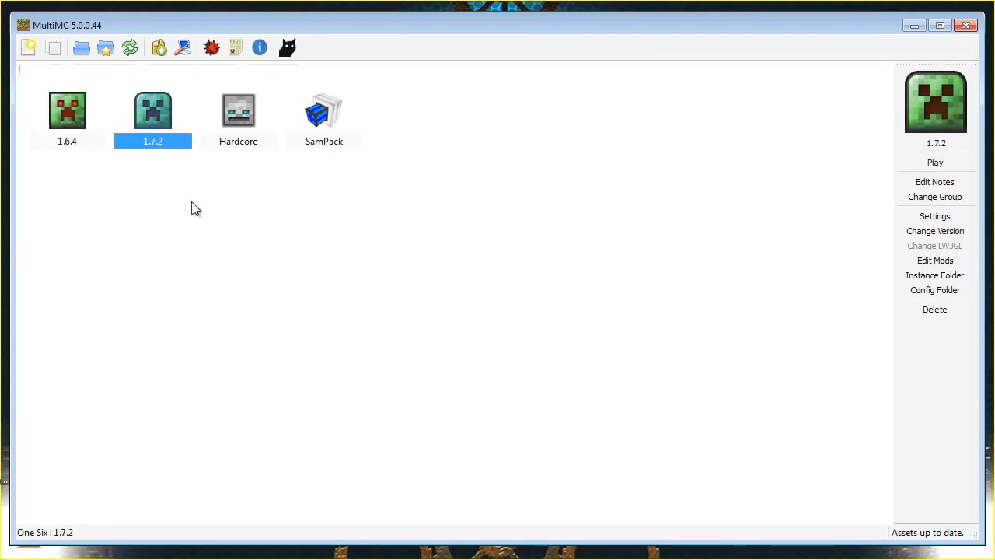
click(935, 261)
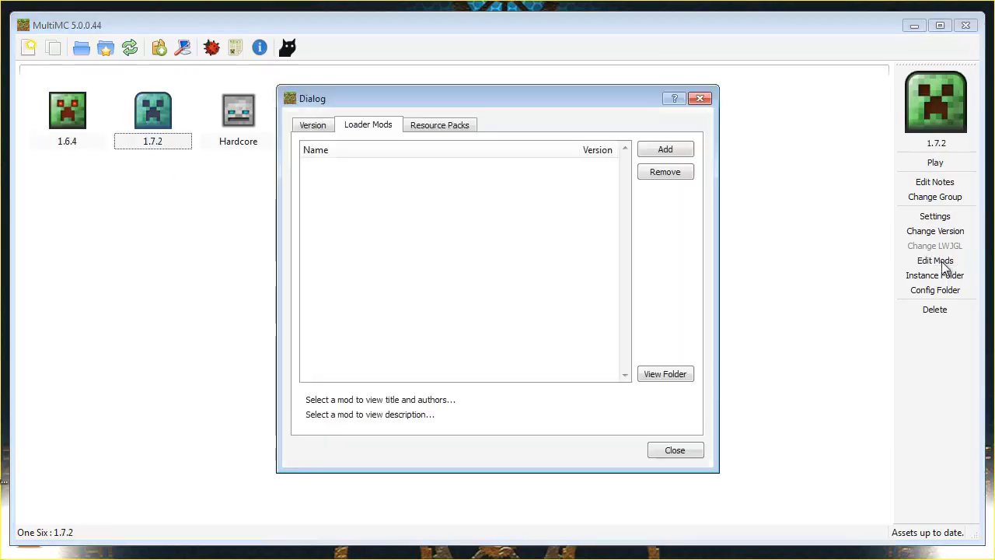
click(307, 127)
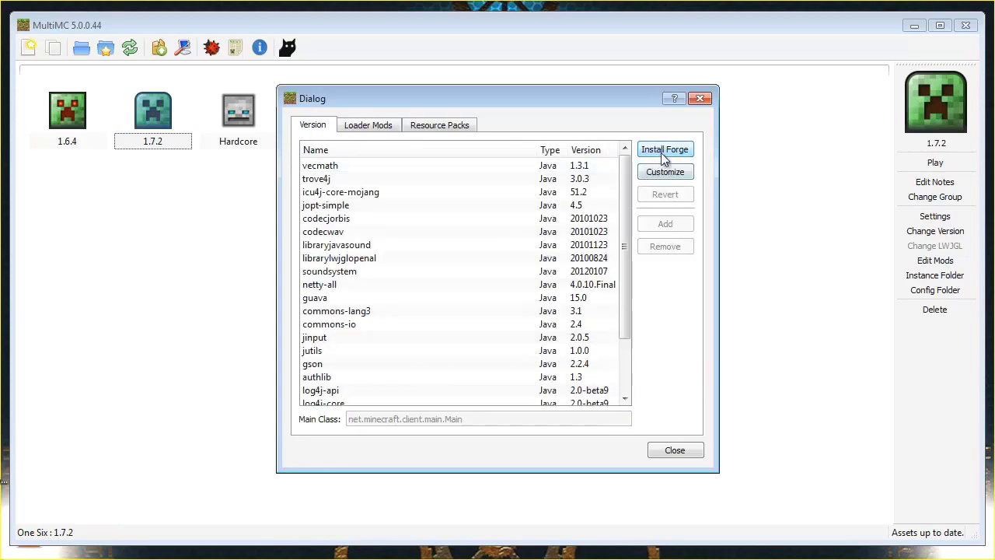
click(662, 150)
drag(490, 197, 479, 138)
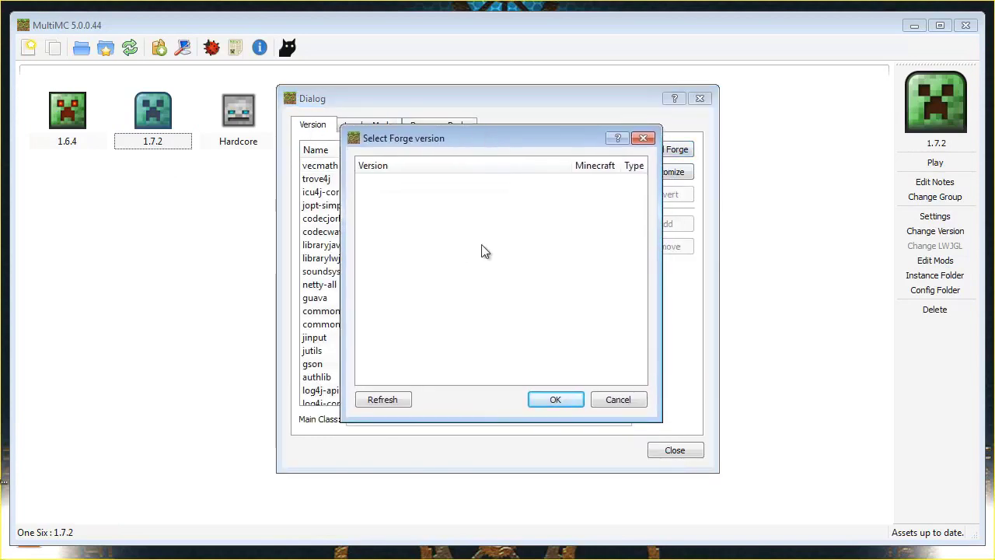
click(379, 402)
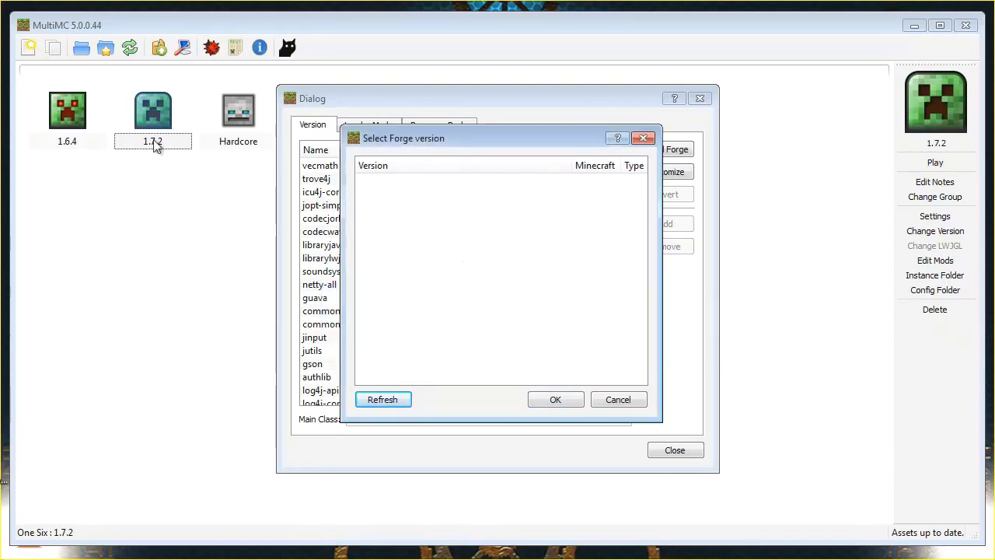
click(388, 403)
click(554, 404)
click(381, 128)
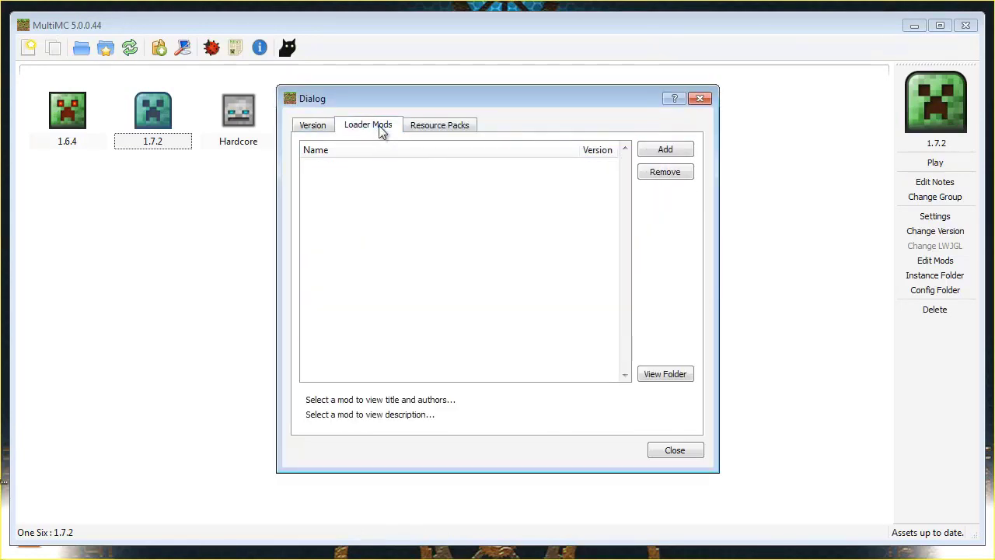
click(441, 127)
click(317, 127)
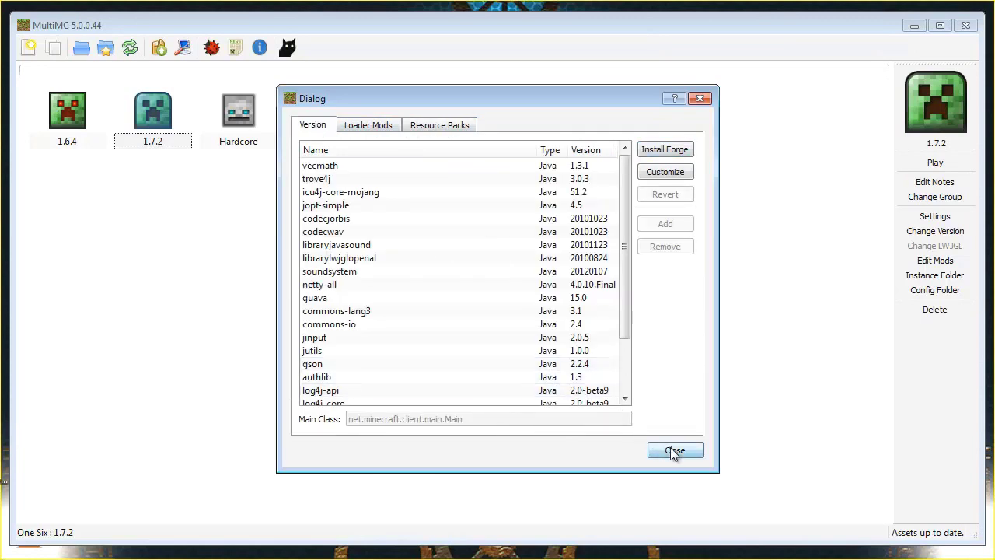
click(673, 450)
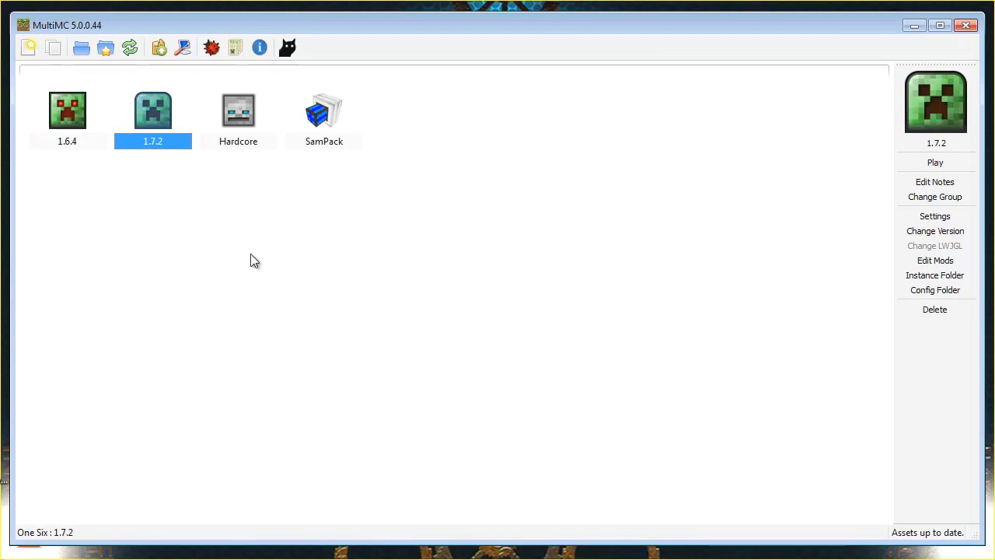
Look through the Hardcore, SamPack and 1.7.2 instances, ending on 1.6.4
click(251, 139)
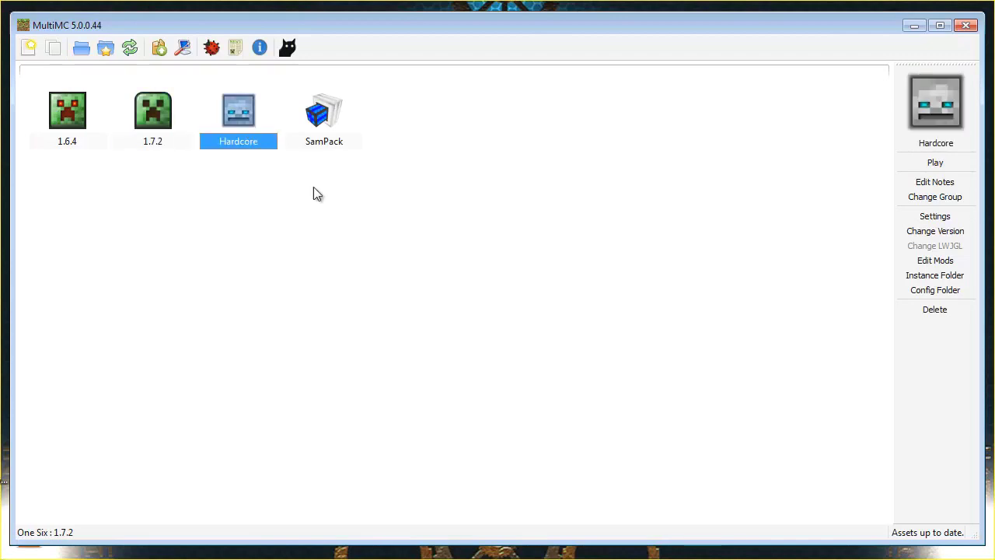
click(322, 129)
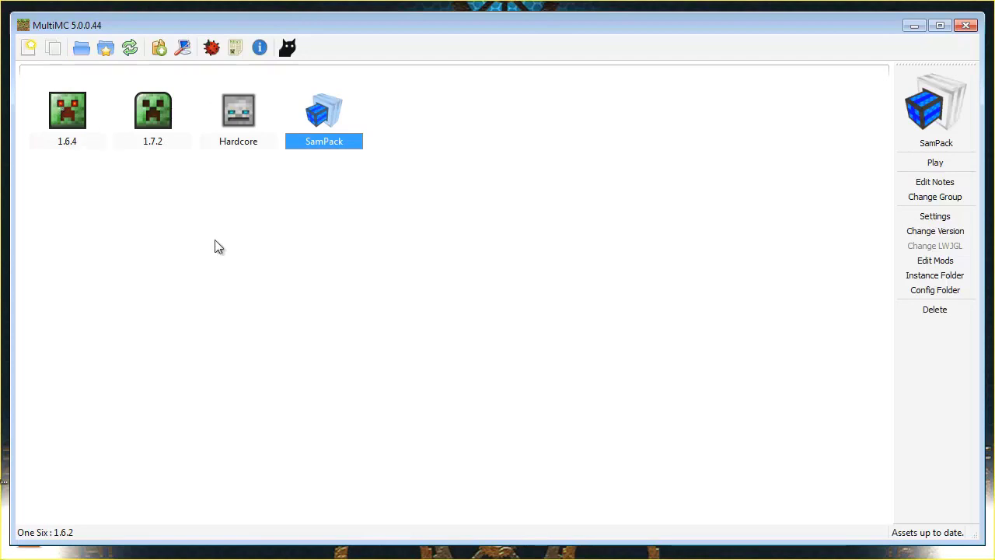
click(168, 126)
click(74, 117)
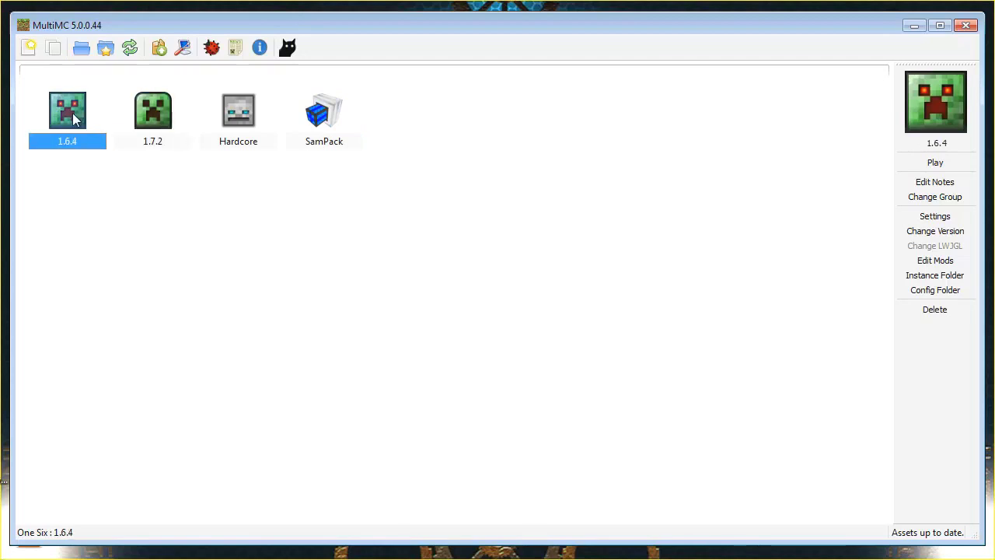
click(152, 137)
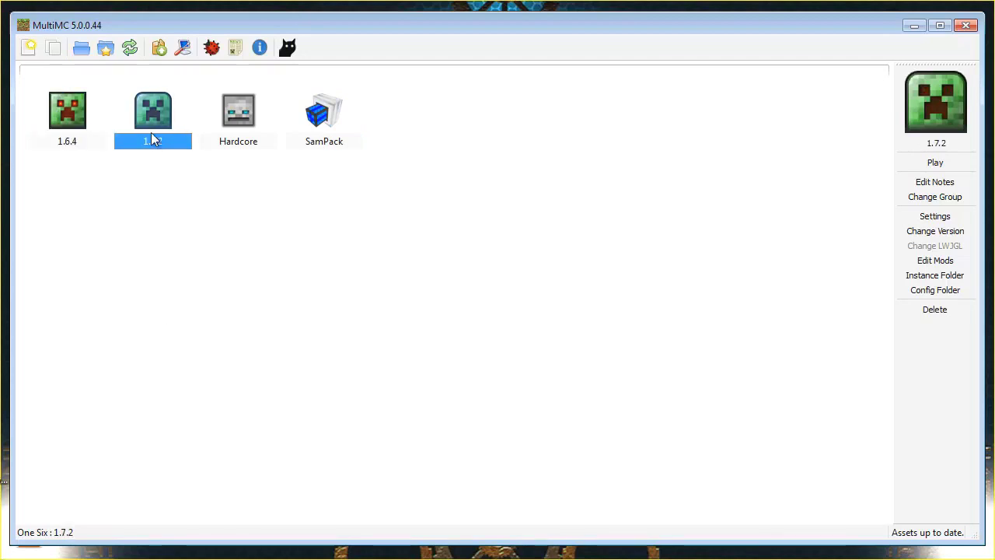
click(68, 141)
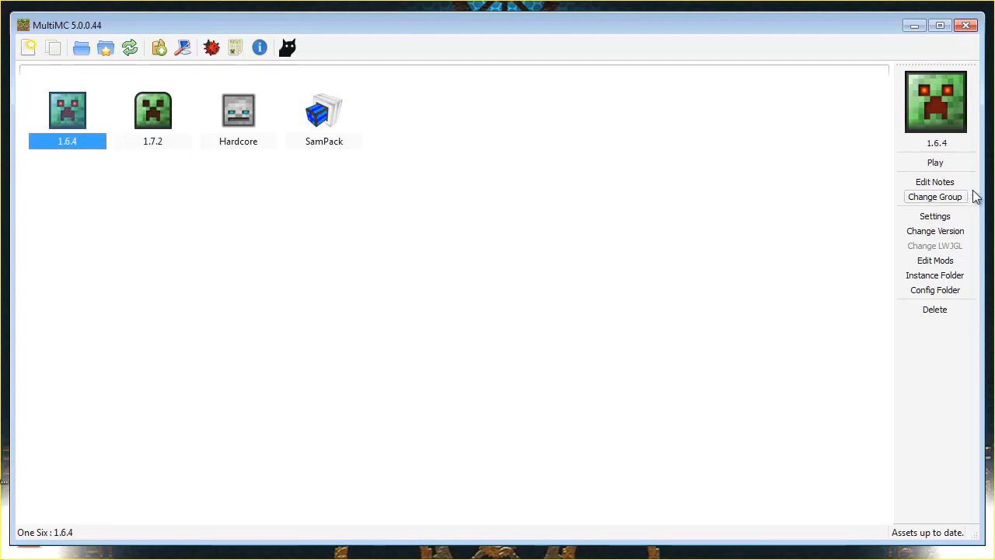
Bring up the 1.6.4 instance's icon choices and pick enderpearl
click(938, 119)
drag(565, 101, 583, 46)
click(499, 181)
Confirm enderpearl for 1.6.4, then give the 1.7.2 instance the steve icon
click(690, 477)
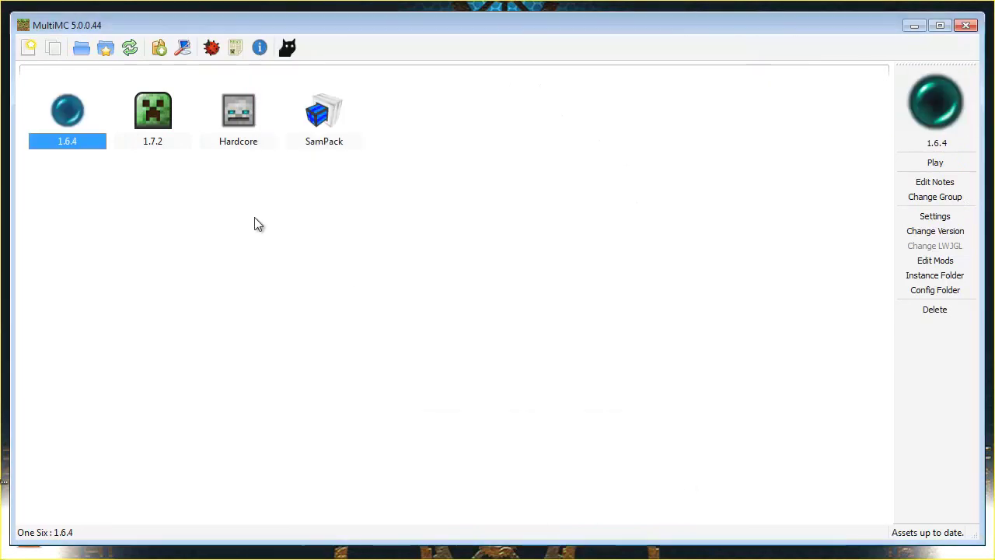
click(149, 136)
click(923, 121)
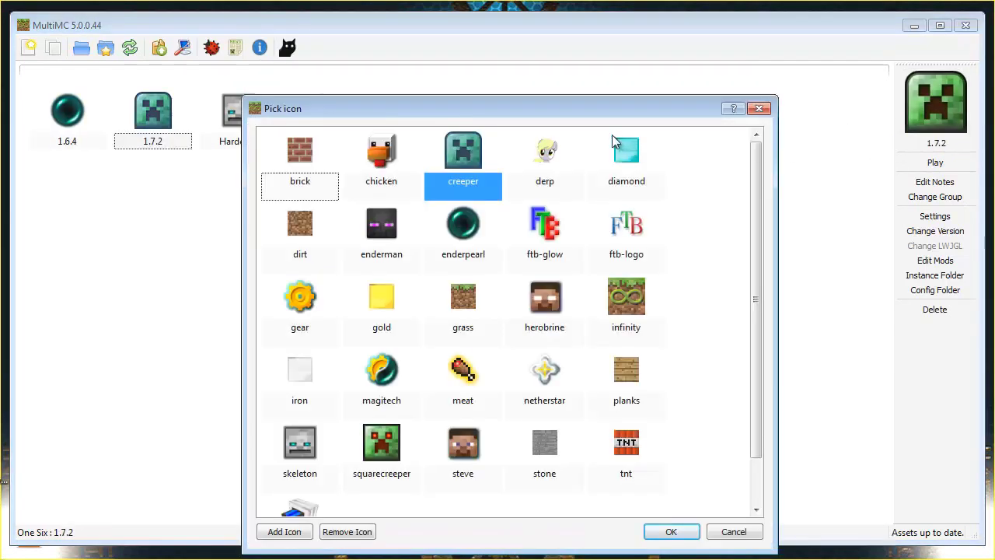
drag(579, 108, 546, 64)
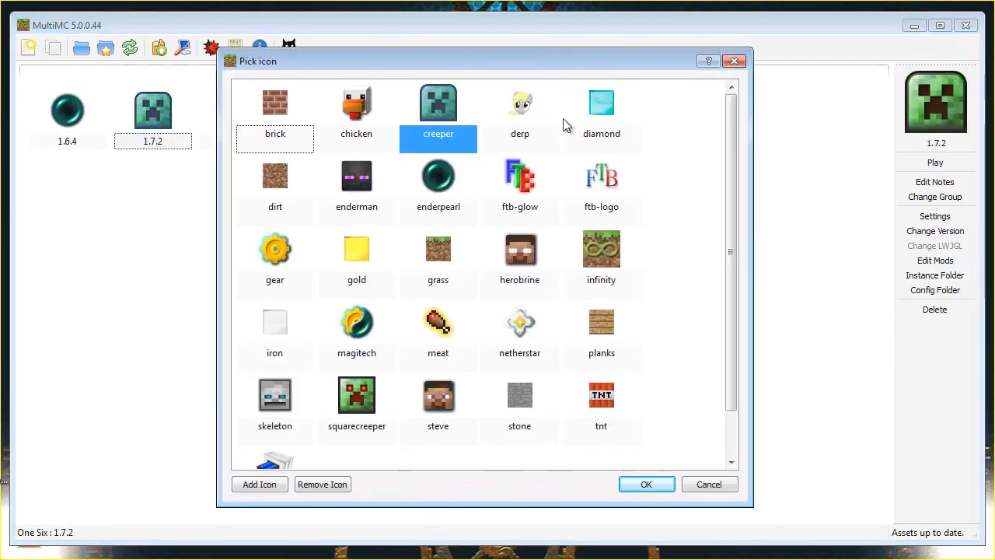
click(447, 395)
click(637, 489)
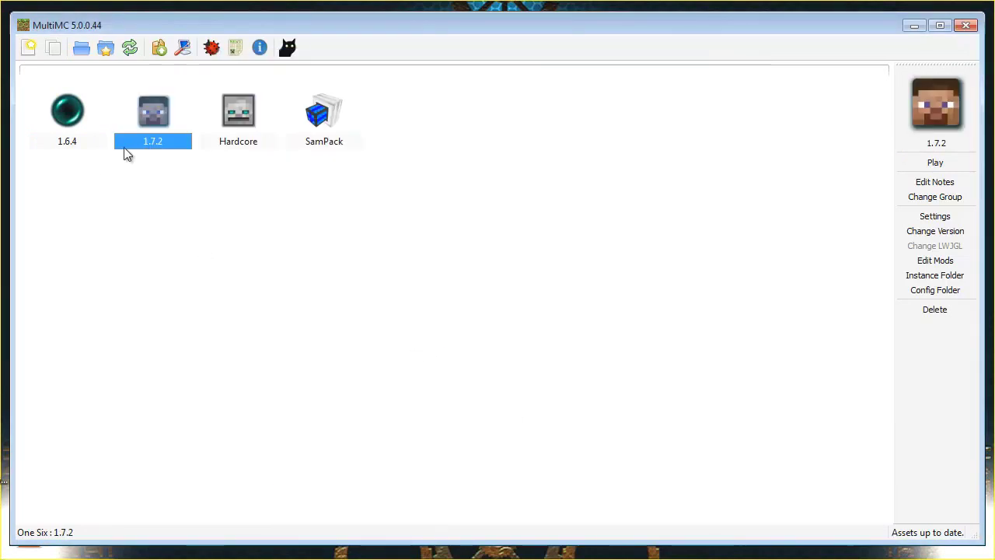
Start renaming the 1.6.4 instance, then cancel, keeping the name 1.6.4
click(73, 148)
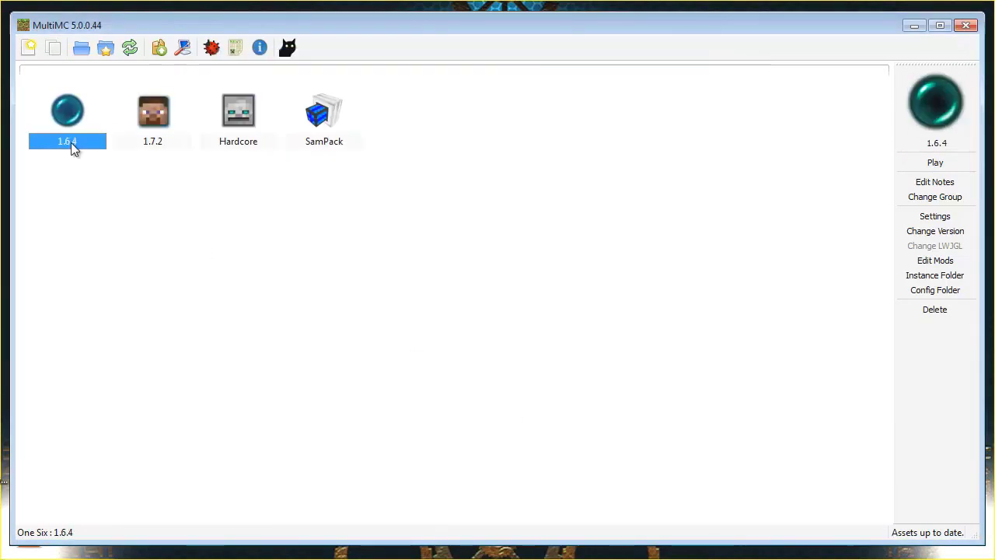
click(931, 144)
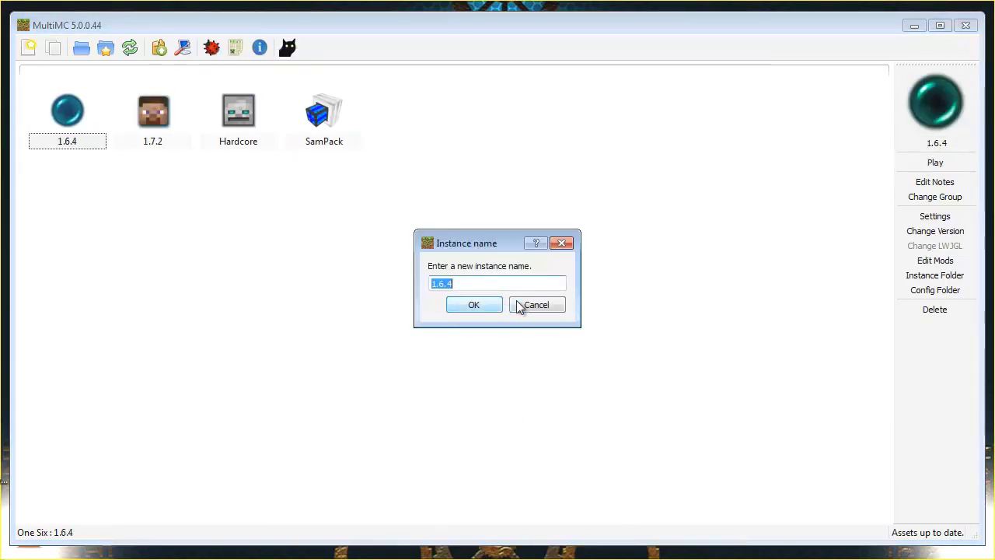
click(518, 304)
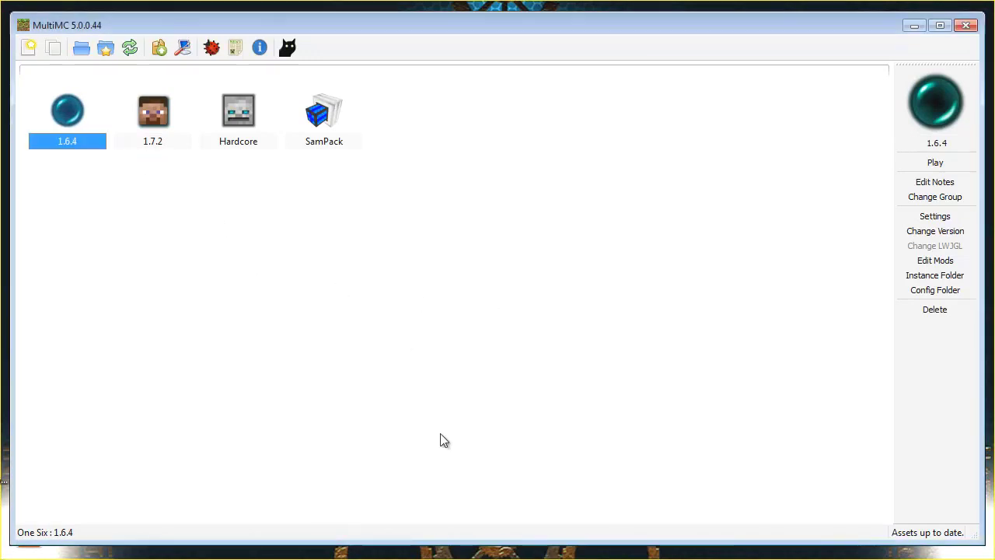